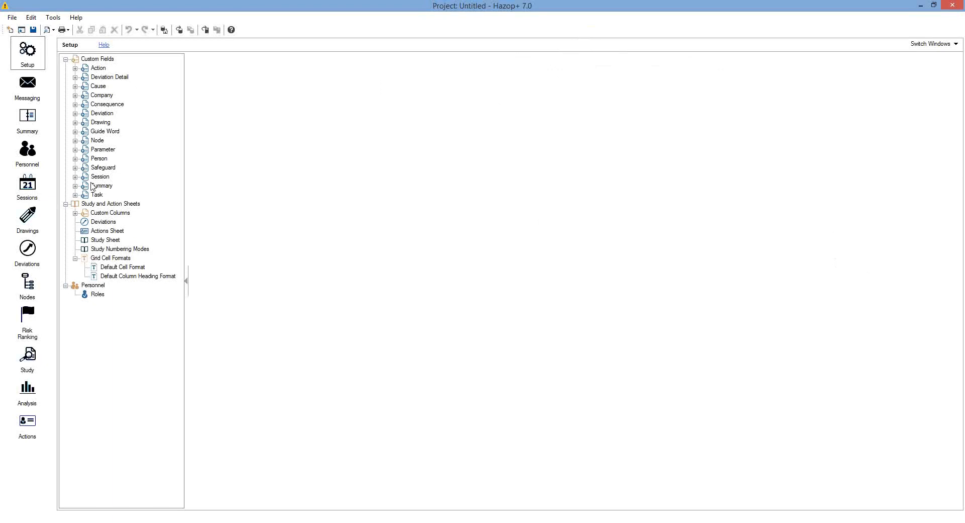
Show the Deviations display settings under Study and Action Sheets in Setup
left_click(97, 223)
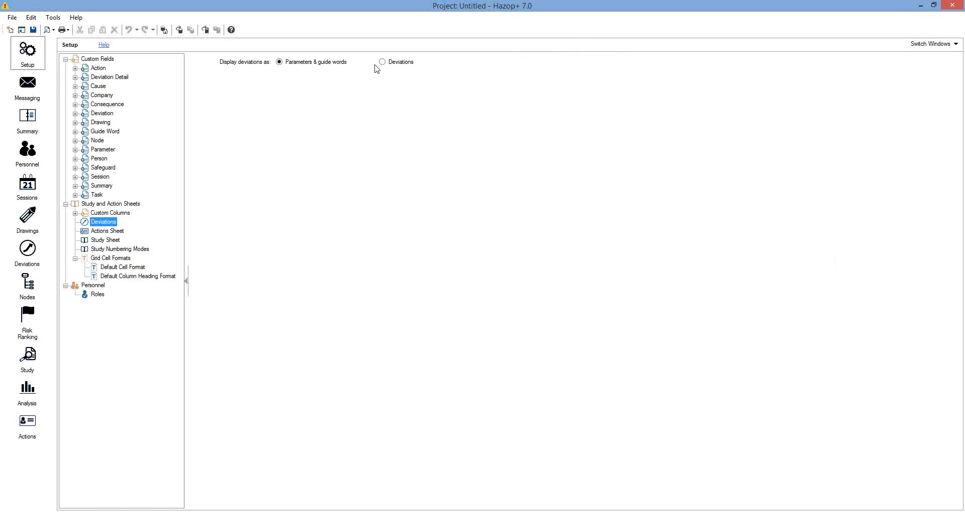
Switch to the Messaging module, then go to the project Summary page
left_click(31, 85)
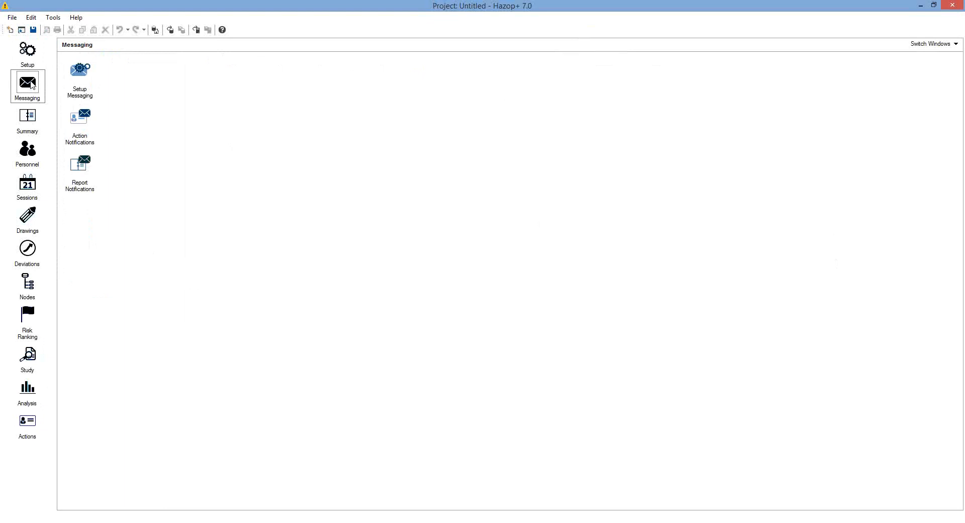
left_click(30, 117)
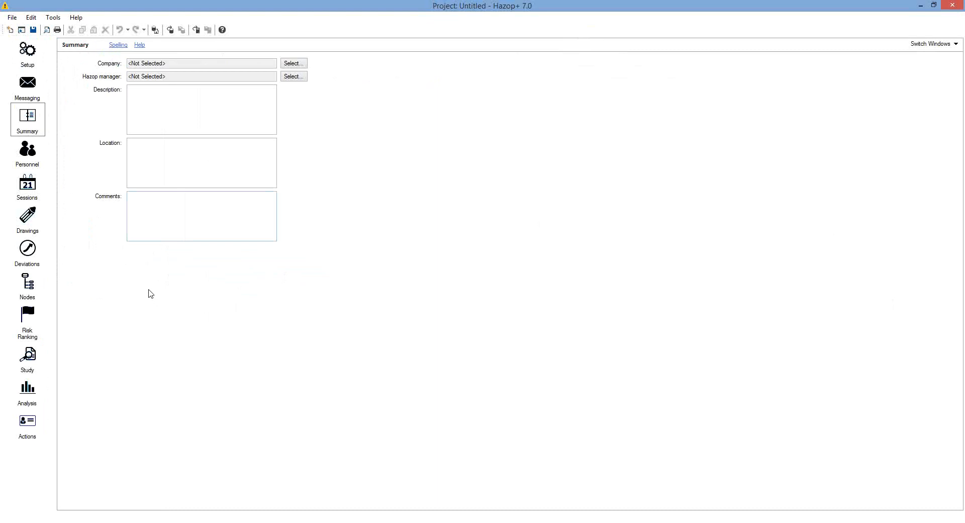
Return from the Summary form to the project Setup page
left_click(29, 60)
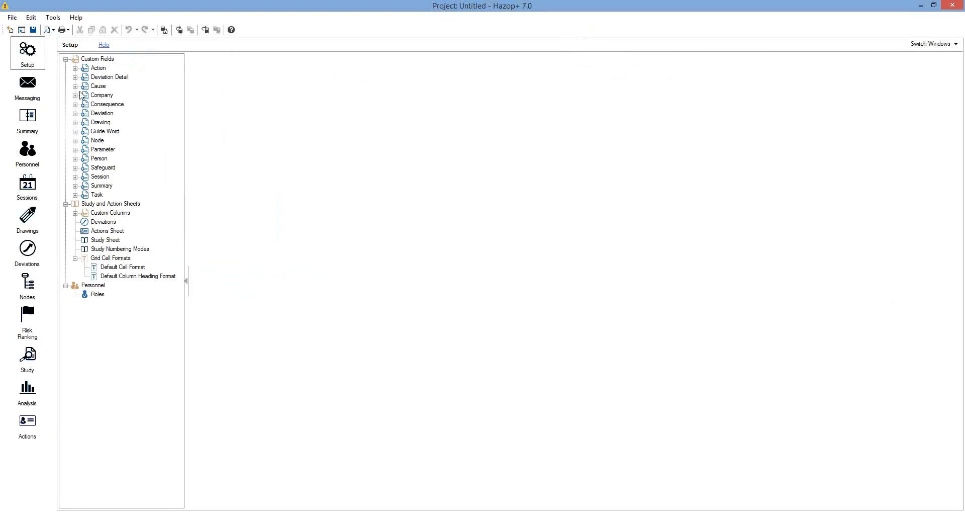
Make Summary Custom Field 1 visible, labelled 'Custom', with field type Date
left_click(75, 186)
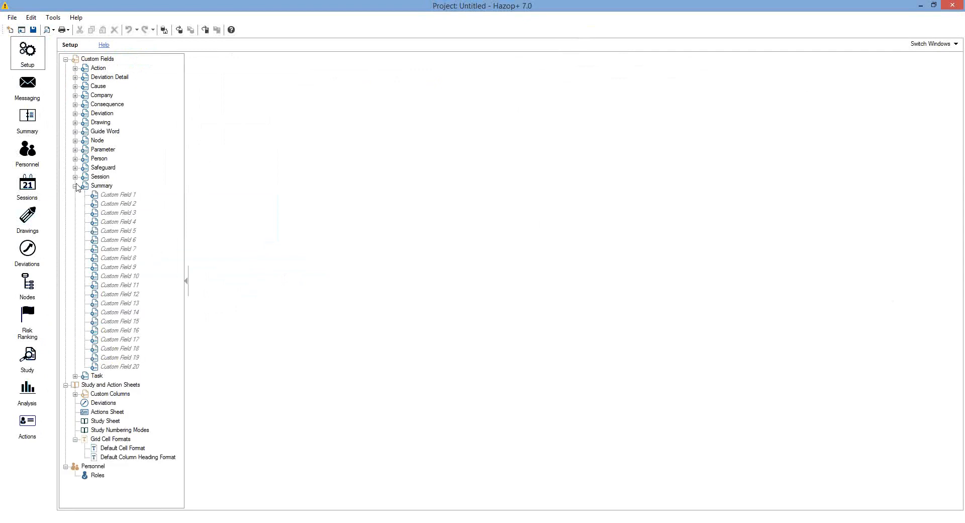
left_click(109, 194)
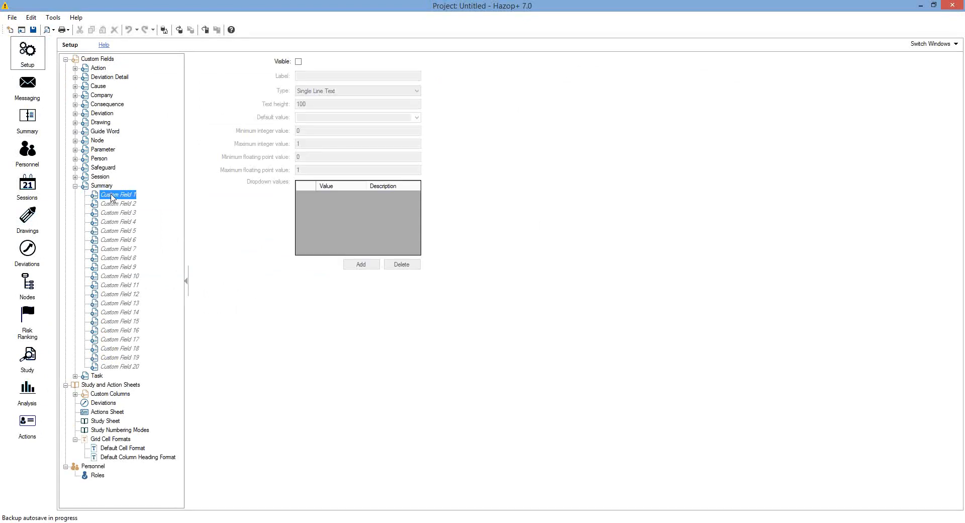
left_click(299, 61)
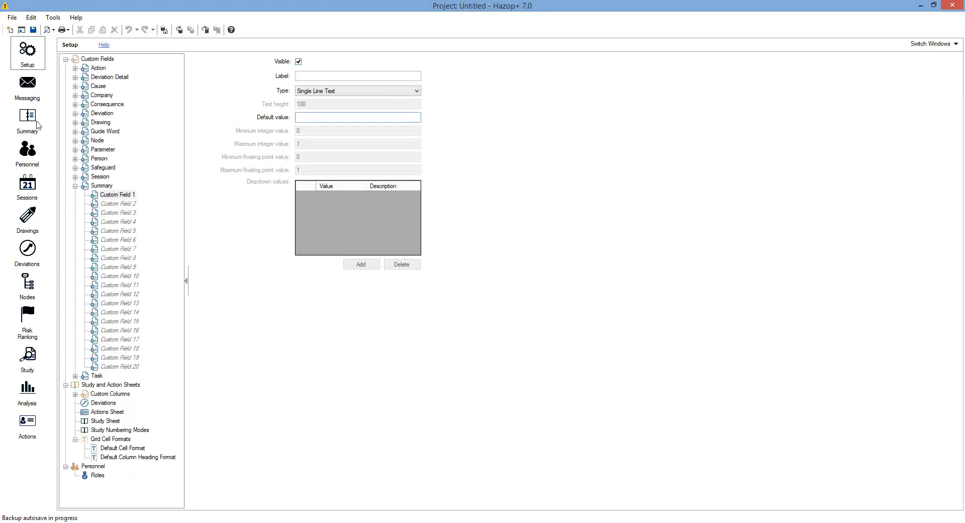
left_click(305, 76)
type("Custom")
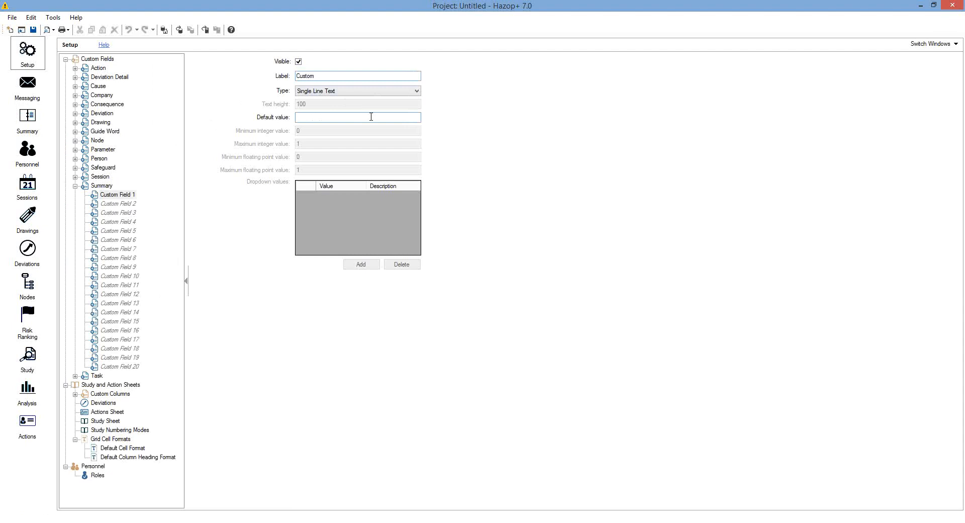
left_click(360, 93)
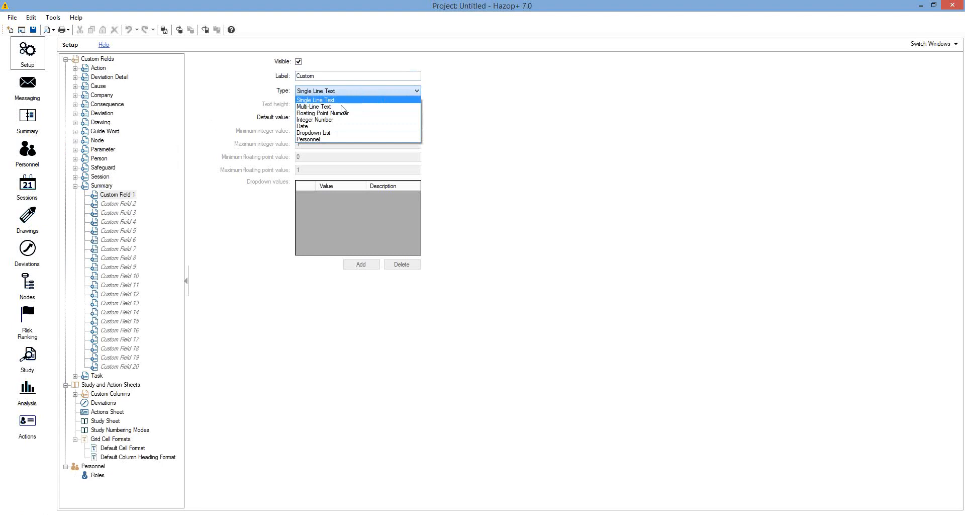
left_click(309, 127)
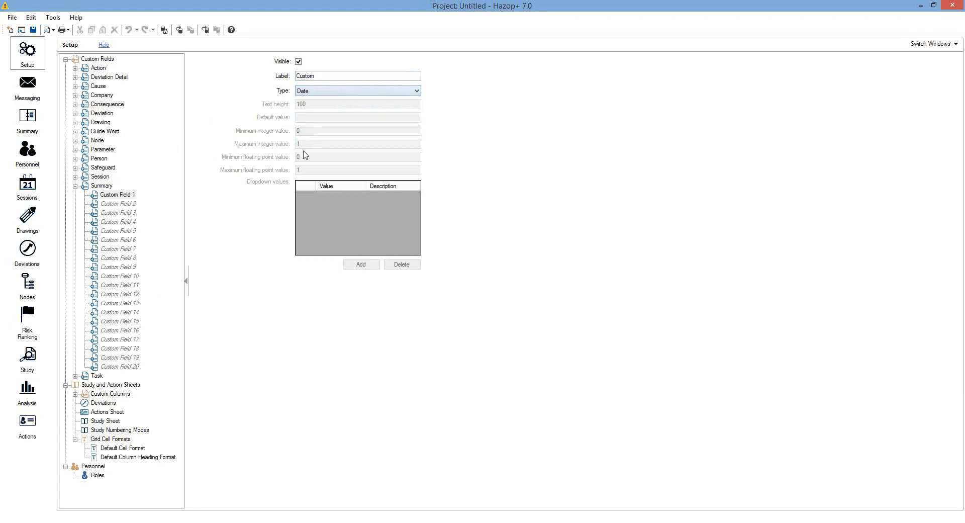
left_click(103, 187)
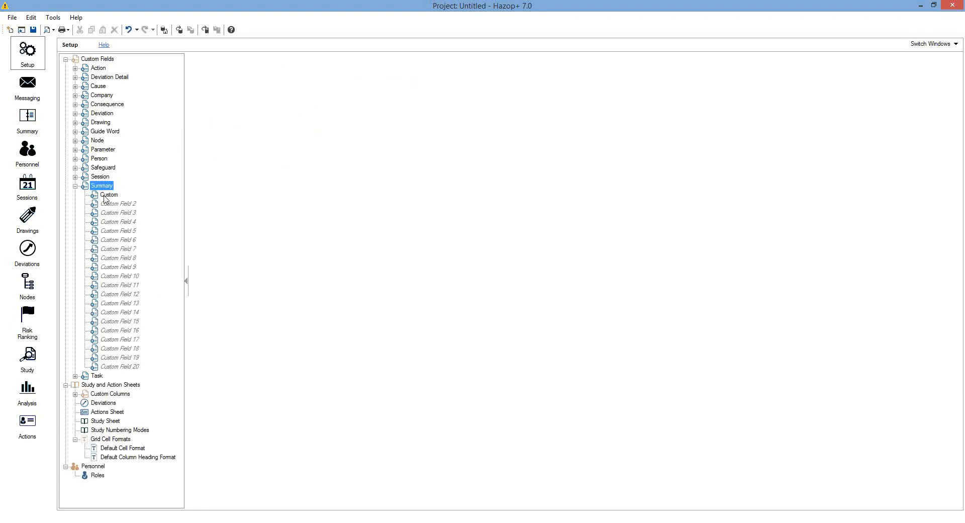
On the Summary form, set the Custom date field to 22 November 2019
left_click(33, 122)
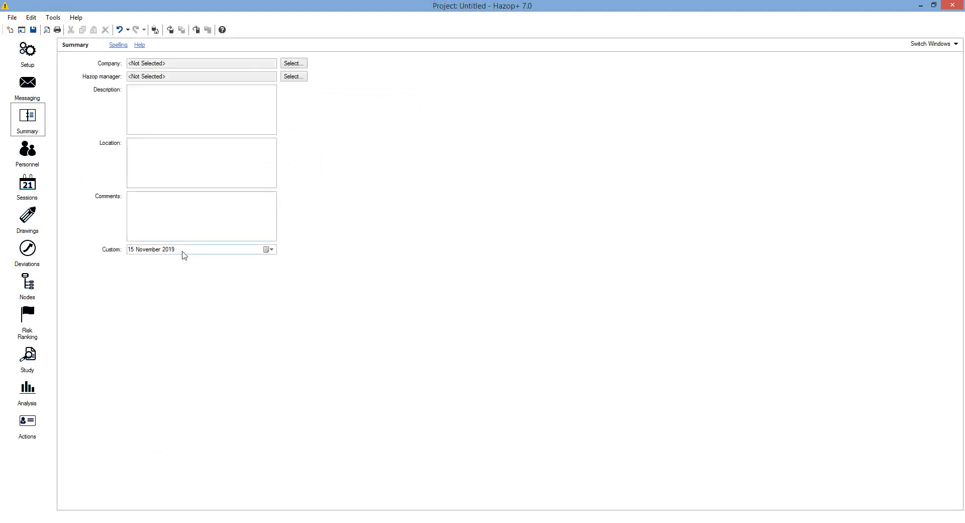
left_click(272, 250)
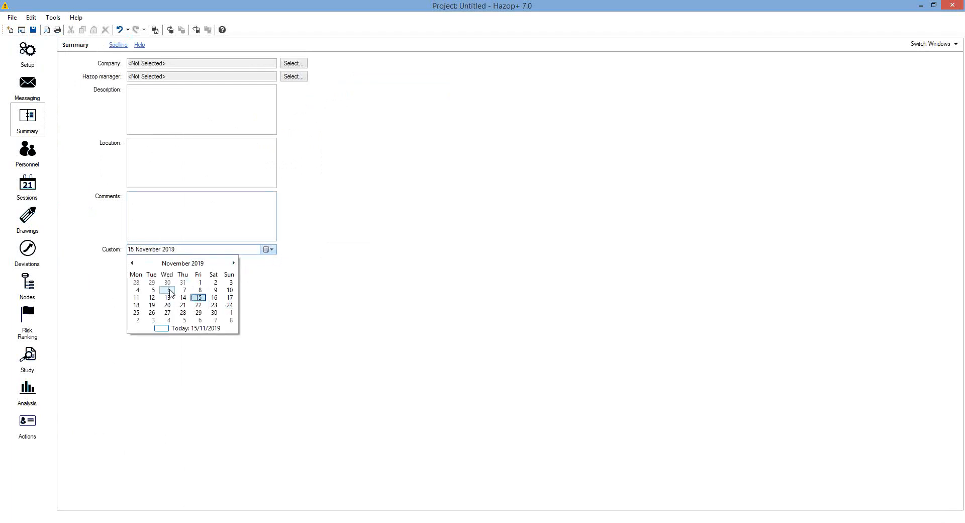
left_click(199, 305)
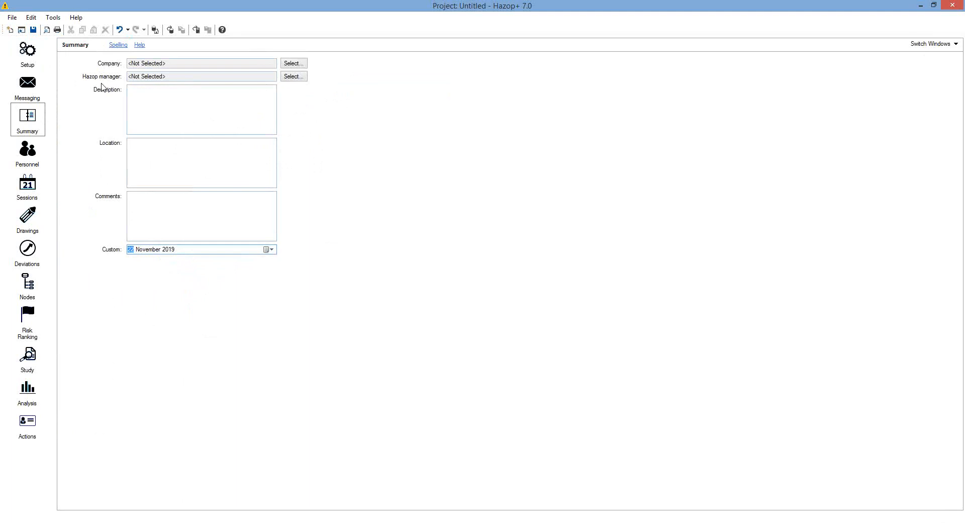
Add a new company named Isograph in Companies and Personnel
left_click(35, 153)
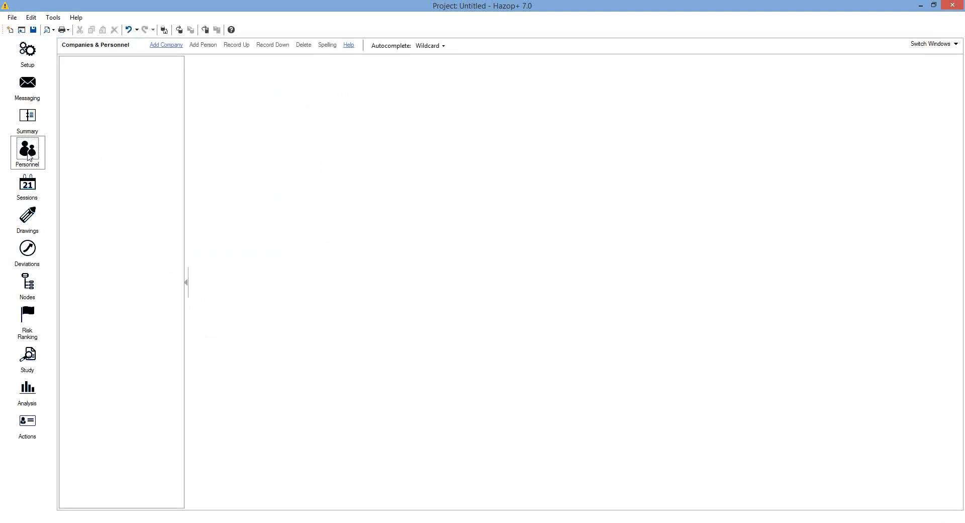
left_click(151, 46)
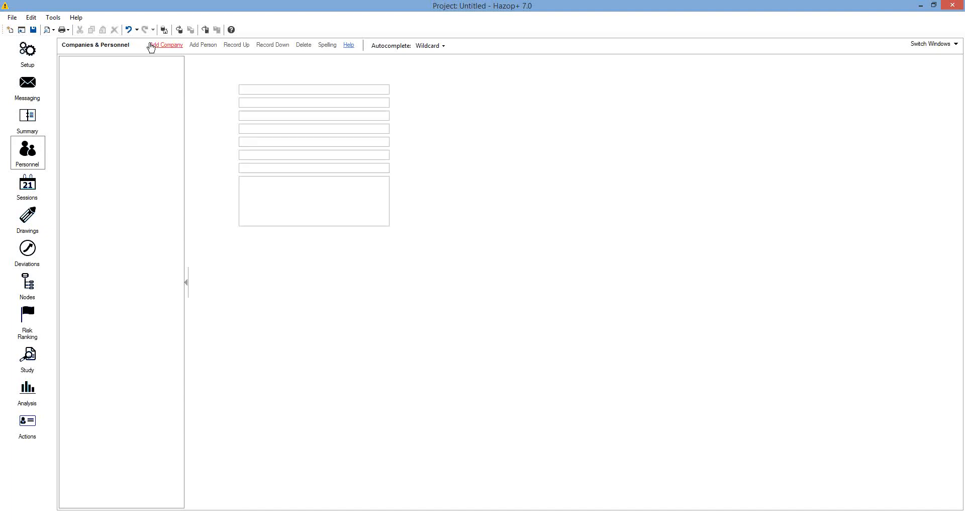
type("Isograph")
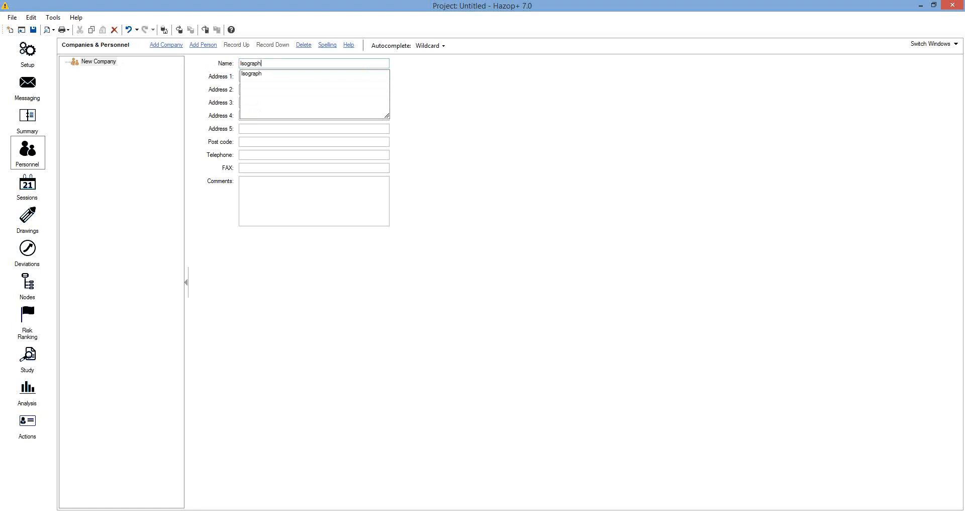
left_click(251, 74)
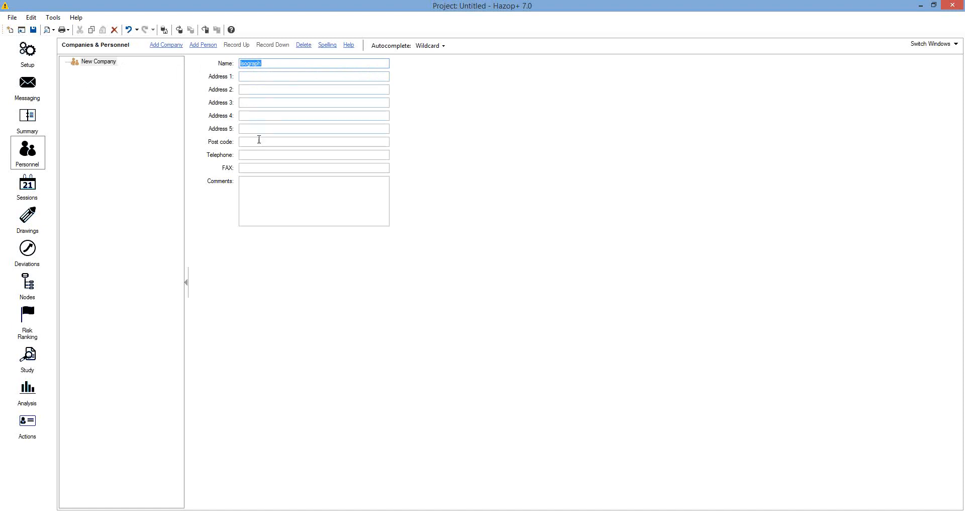
left_click(96, 65)
Add a person under Isograph, entering their first and last name
left_click(204, 47)
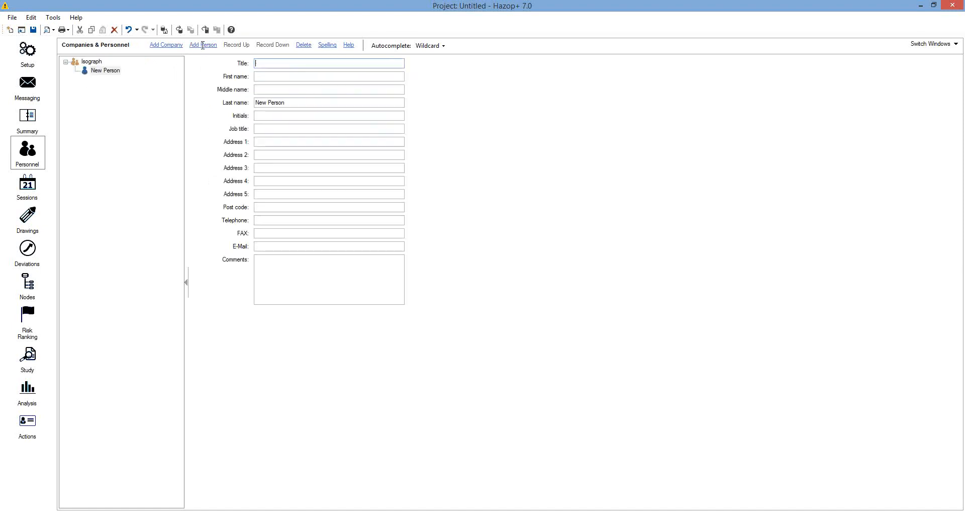
left_click(288, 78)
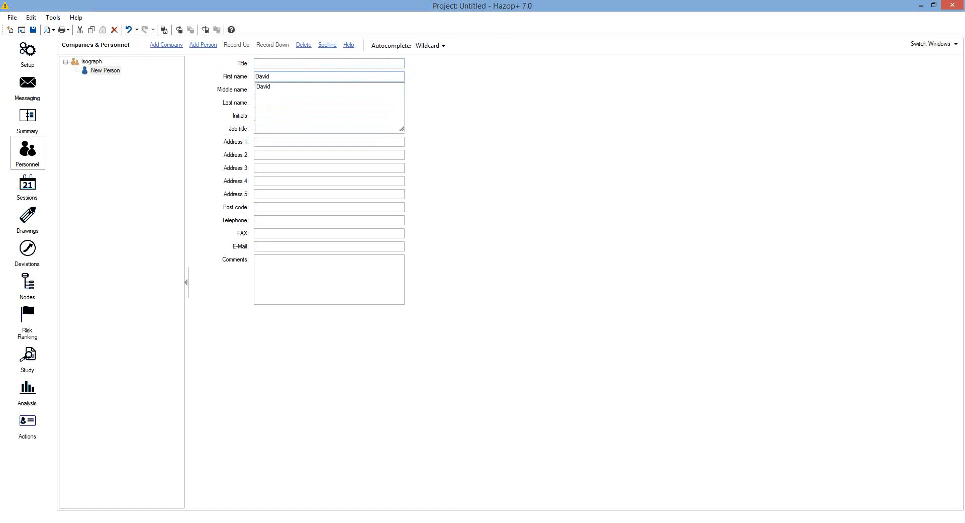
left_click(269, 89)
left_click(294, 102)
left_click(265, 113)
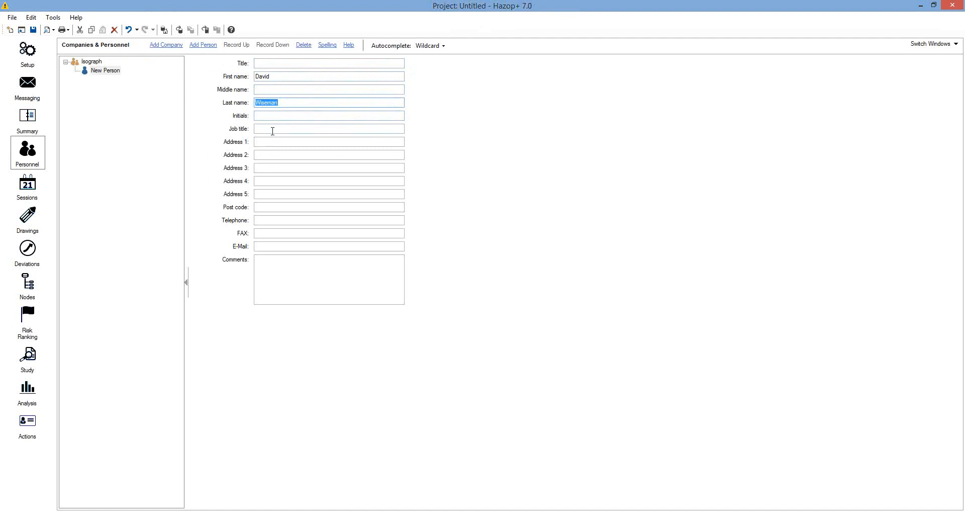
left_click(273, 246)
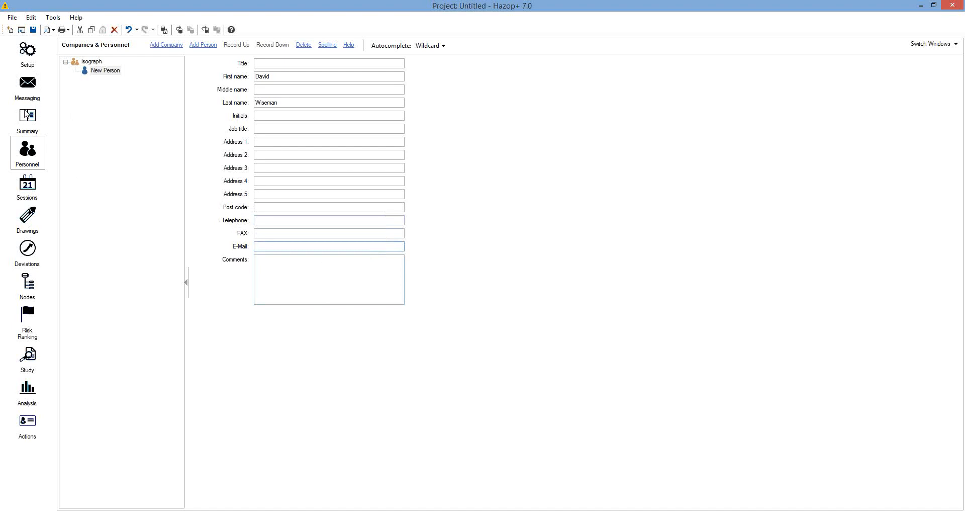
left_click(95, 63)
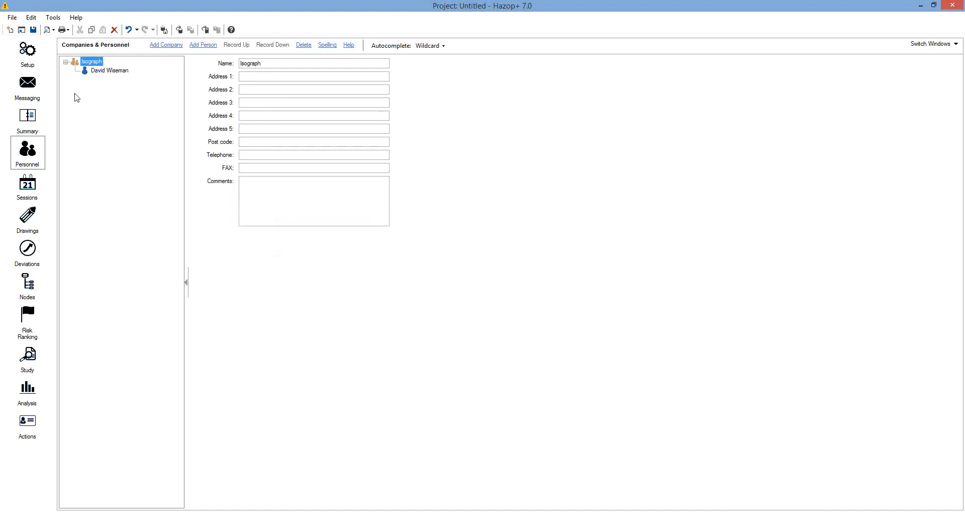
Set the Summary's company to Isograph and Hazop manager to the Isograph person
left_click(31, 119)
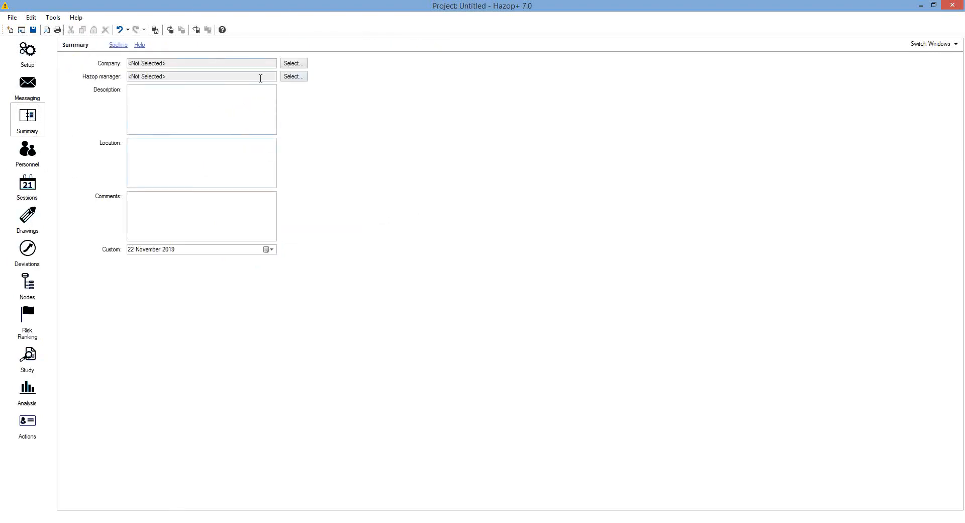
left_click(295, 64)
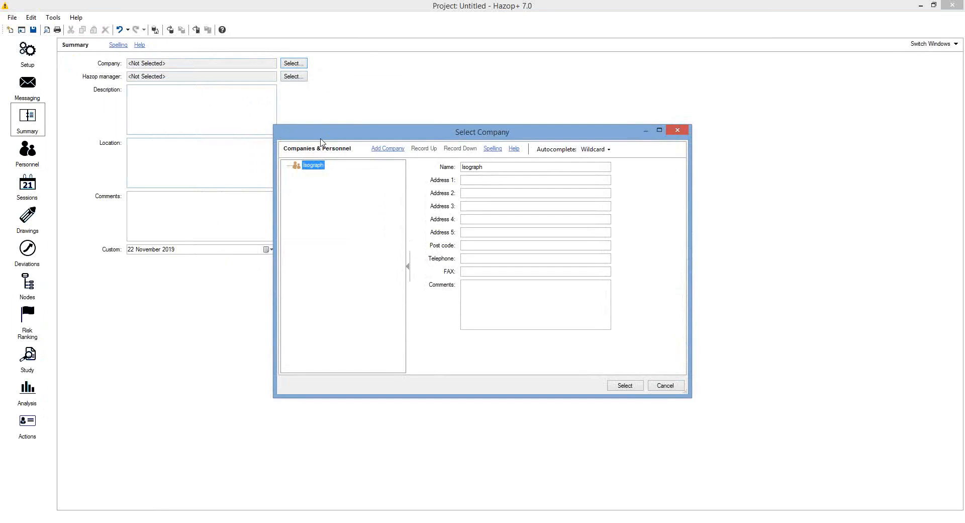
left_click(625, 386)
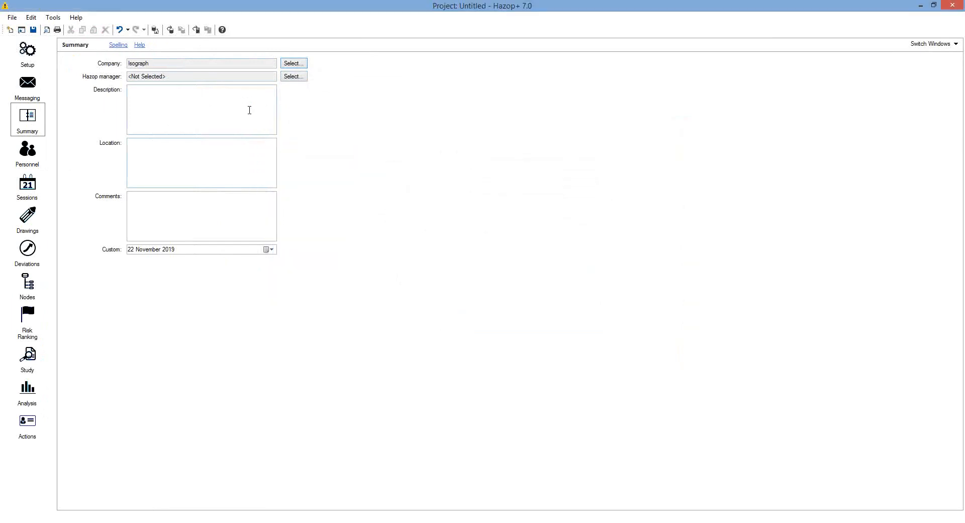
left_click(294, 77)
left_click(332, 174)
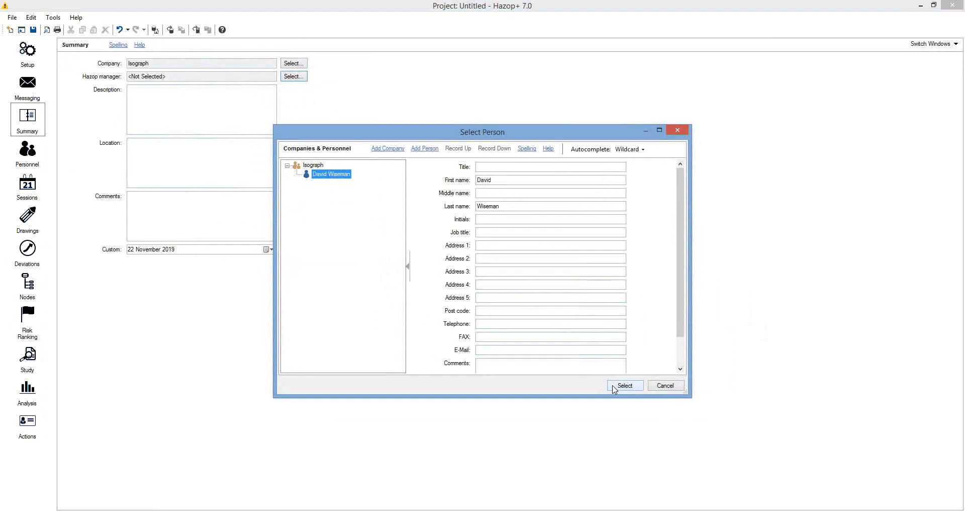
left_click(614, 387)
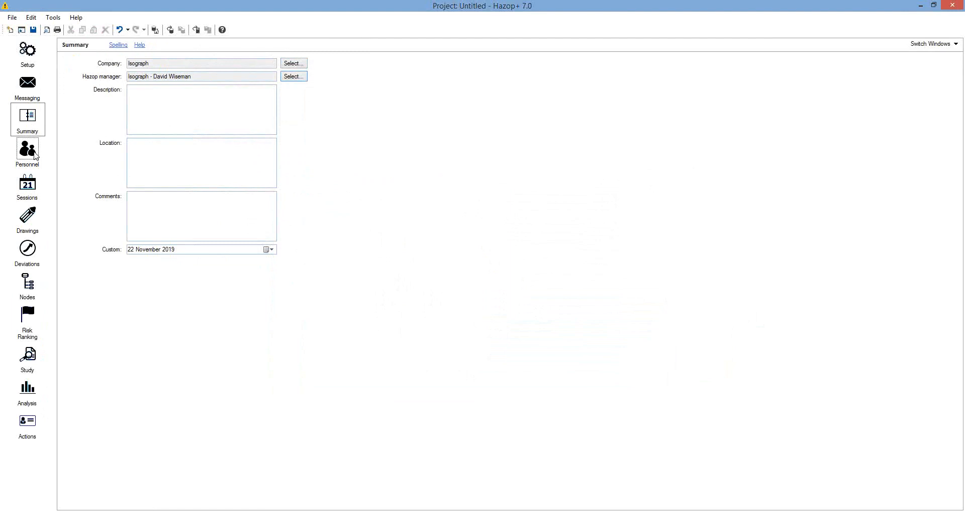
left_click(35, 187)
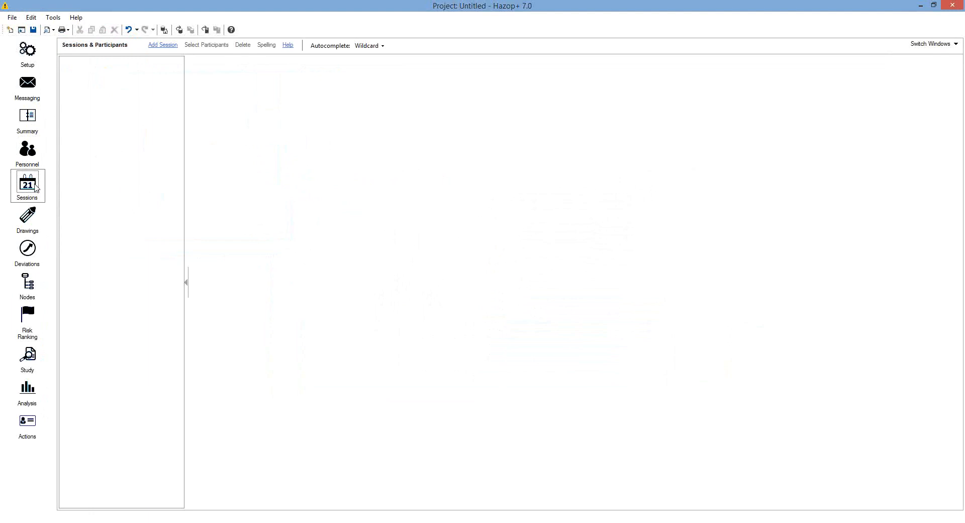
Add a new session and name it 'Session No 1'
left_click(164, 45)
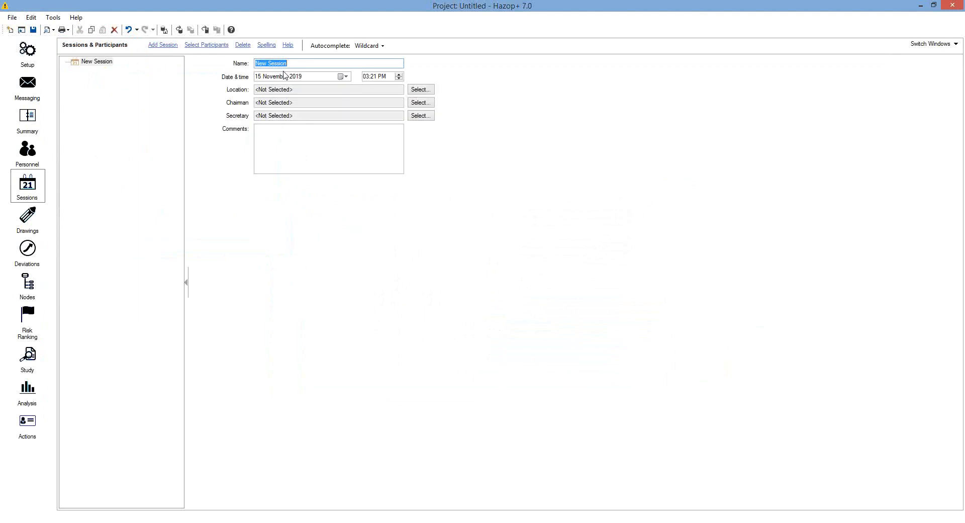
type("Session o 1")
left_click(275, 64)
type("N")
Give the session location Isograph, the Isograph person as chairman and secretary, then add a drawing
left_click(425, 91)
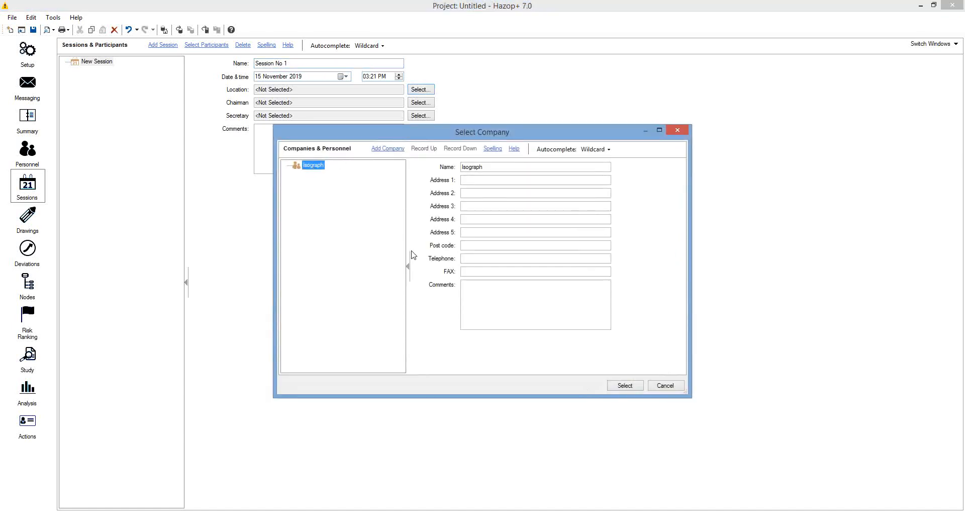
left_click(618, 387)
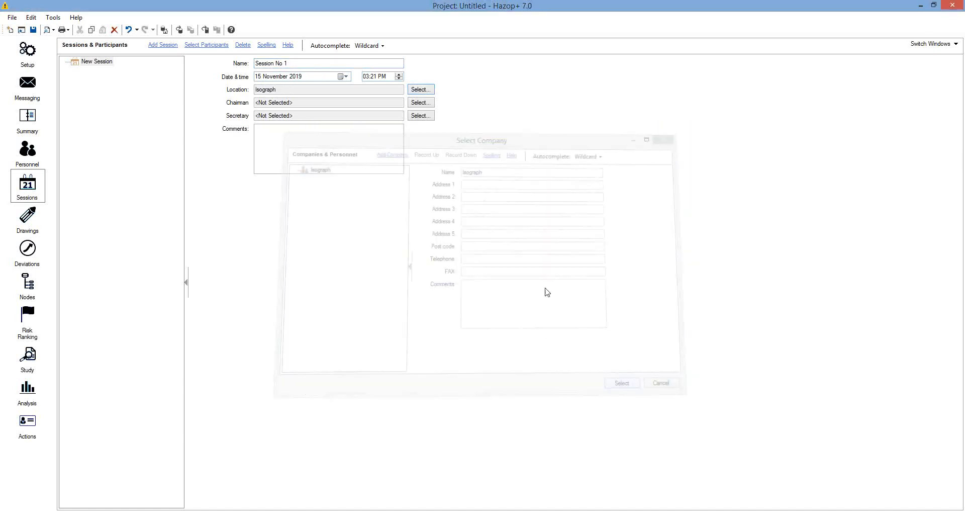
left_click(426, 105)
left_click(327, 174)
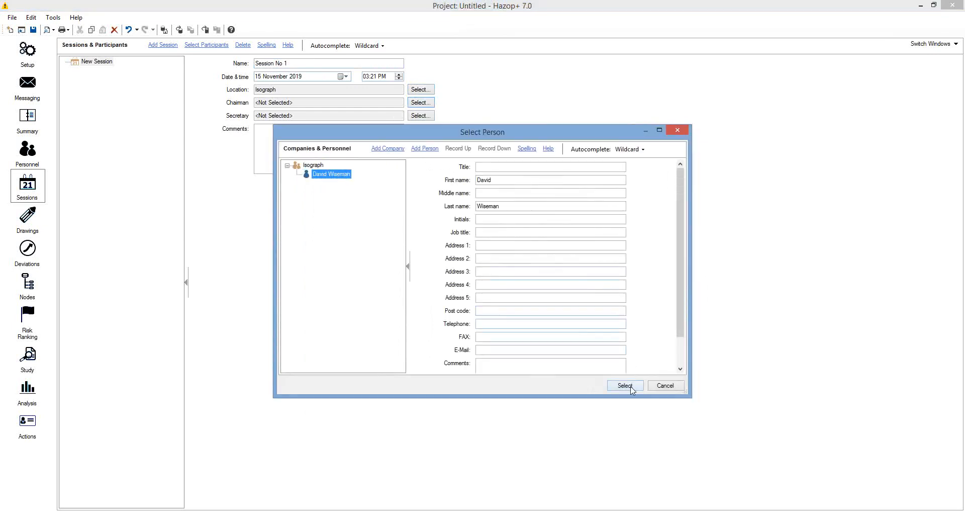
left_click(625, 384)
left_click(421, 115)
left_click(329, 174)
left_click(623, 385)
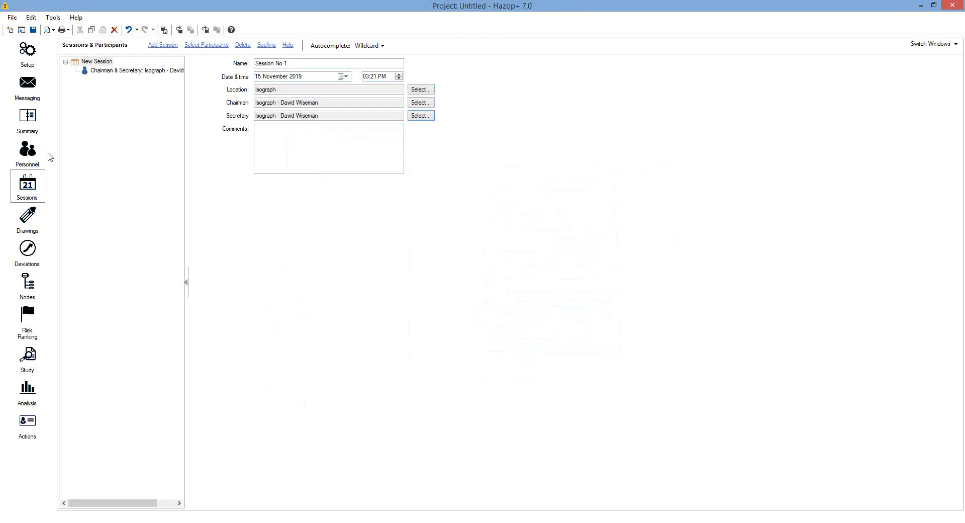
left_click(98, 71)
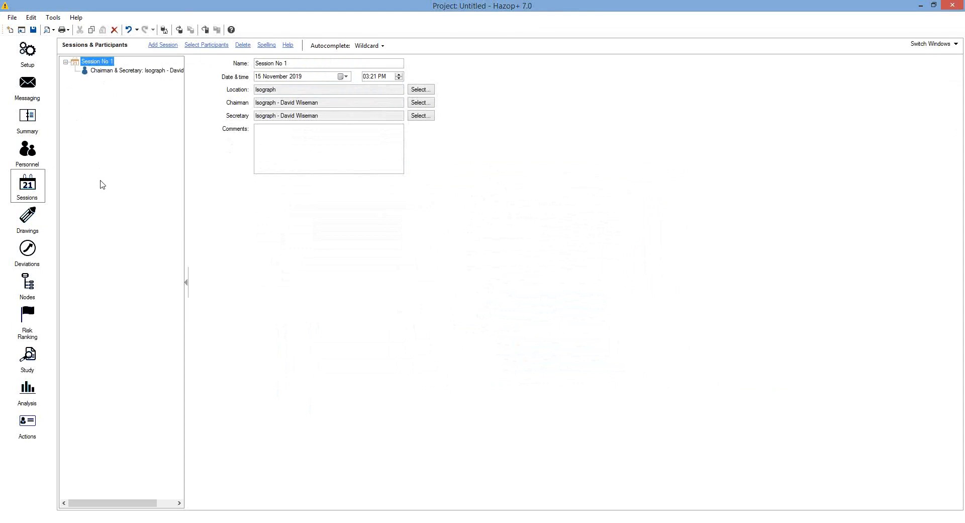
left_click(29, 219)
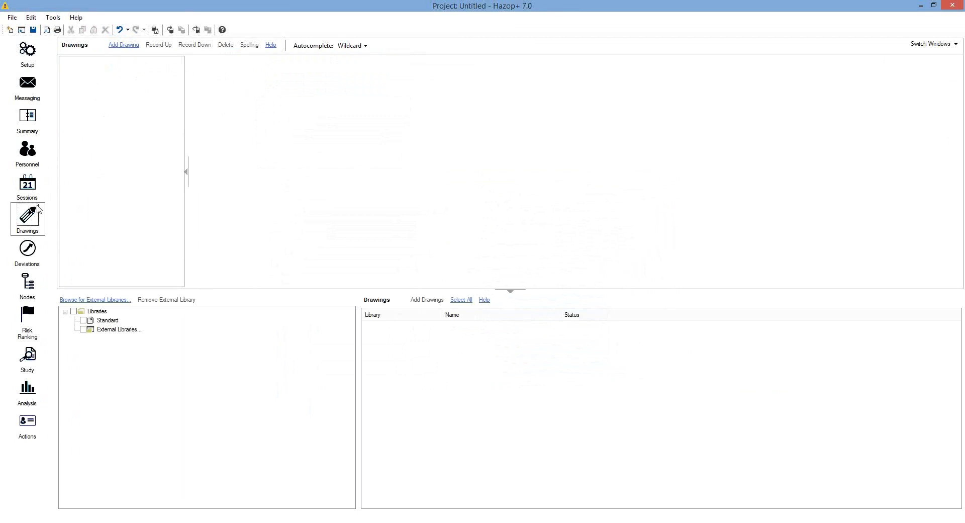
left_click(116, 46)
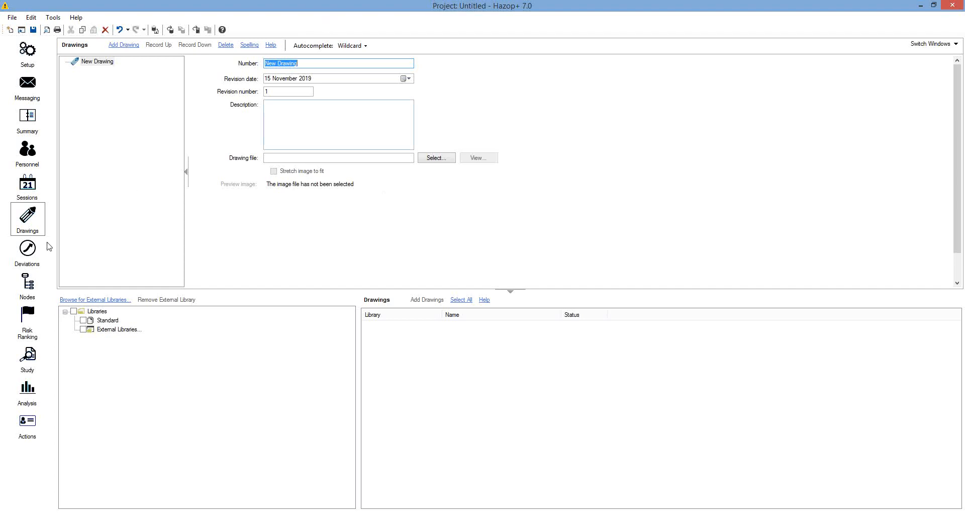
Go to the Deviations page and select the Parameters group
left_click(31, 249)
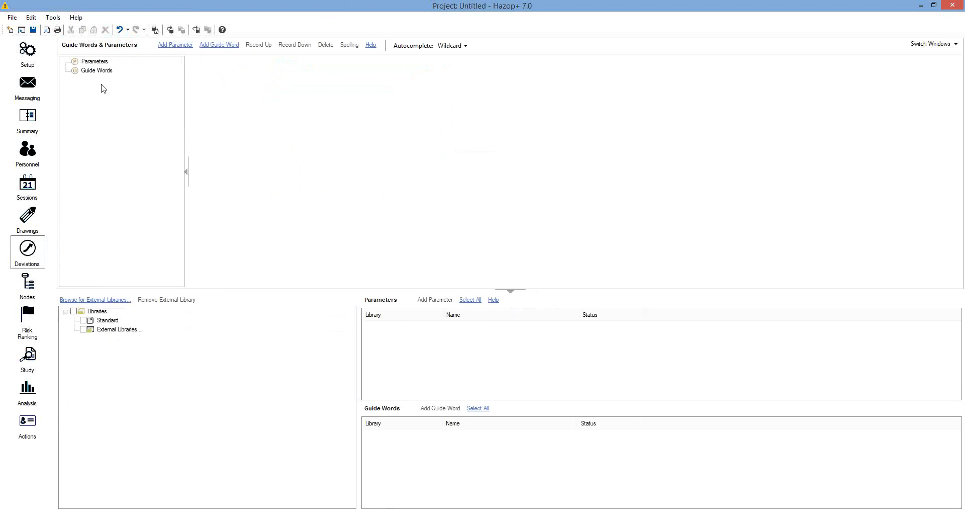
left_click(96, 62)
Load the Standard library and add all of its parameters to the project
left_click(102, 71)
left_click(84, 321)
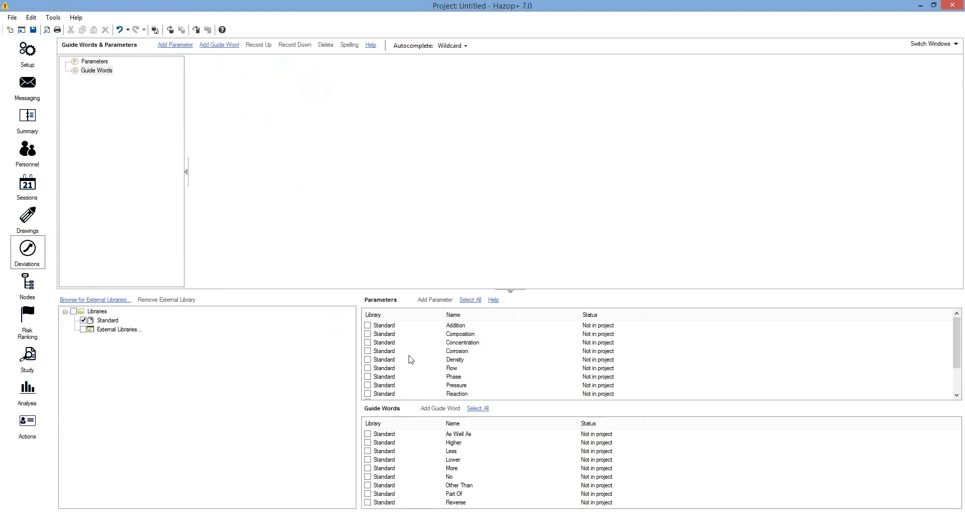
left_click(470, 301)
left_click(435, 299)
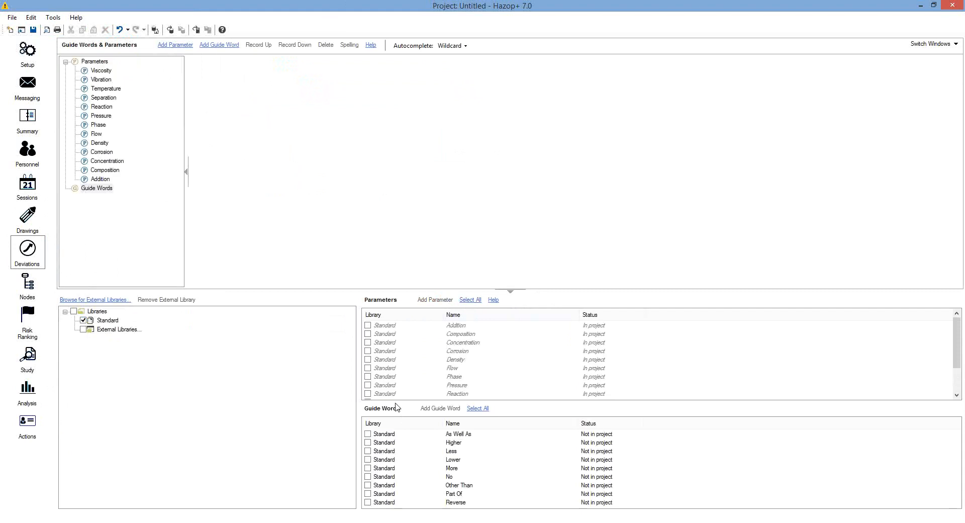
Add all Standard guide words to the project and expand Temperature in the tree
left_click(477, 408)
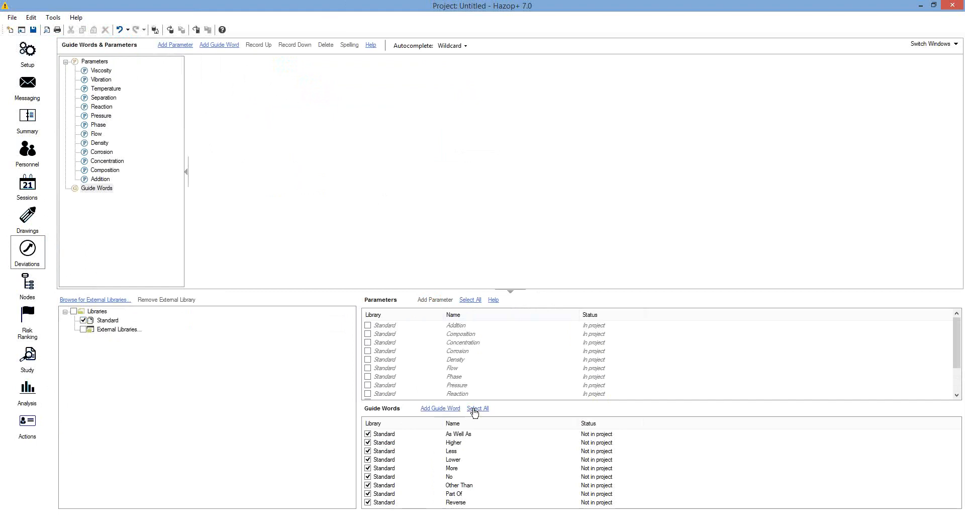
left_click(440, 408)
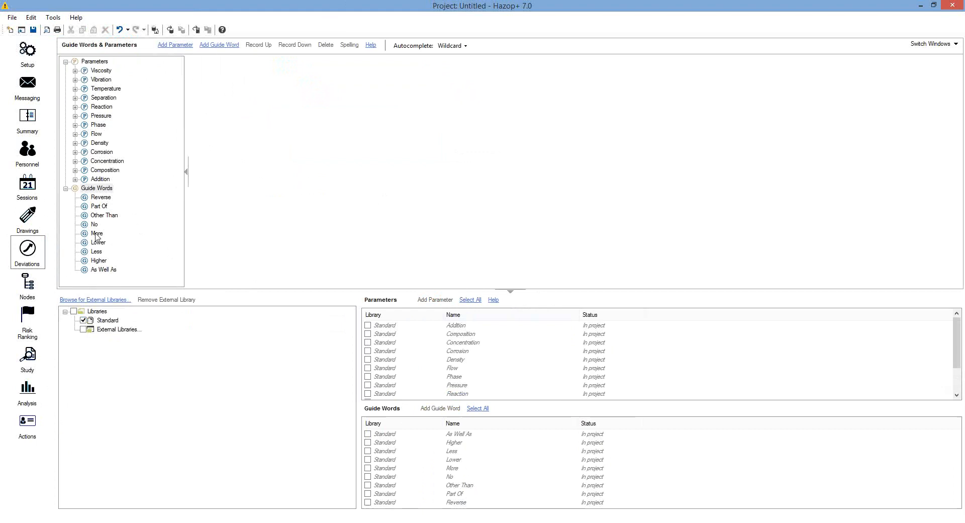
left_click(75, 89)
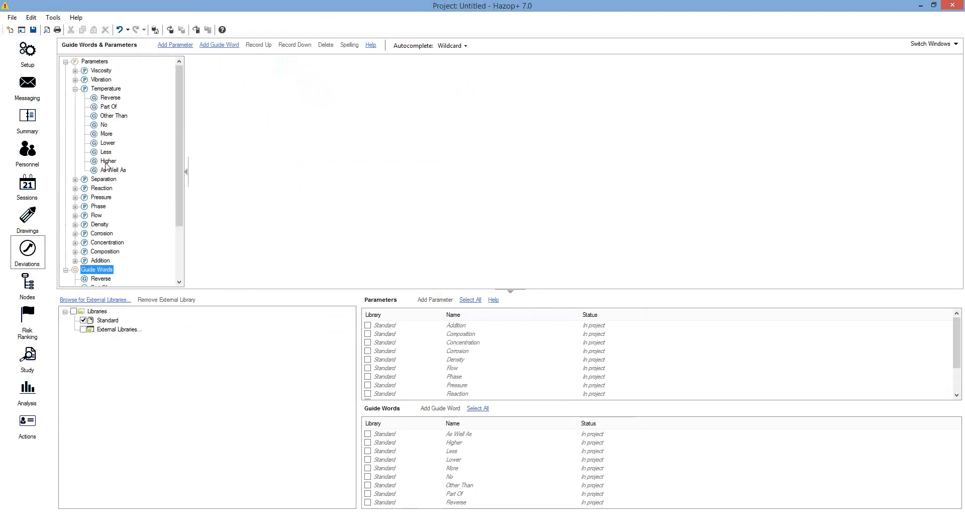
left_click(105, 89)
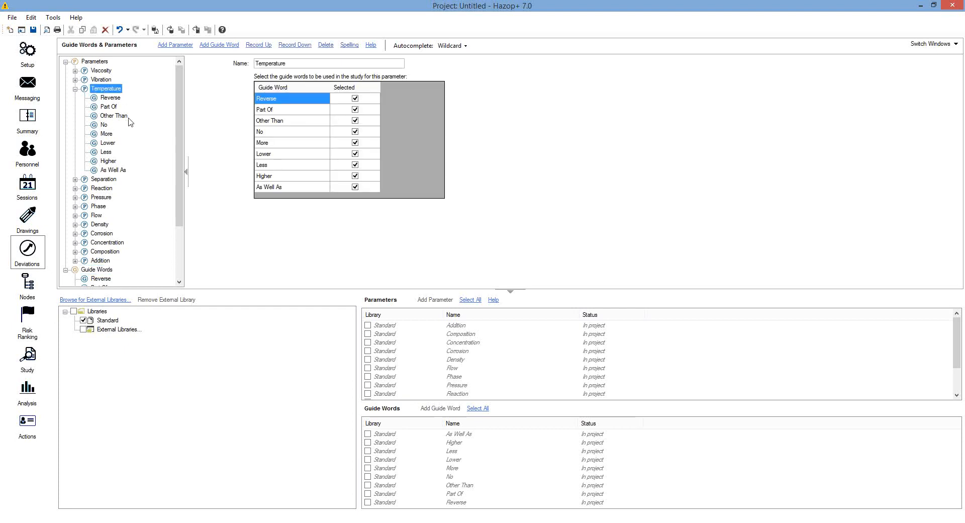
Untick Reverse, Part Of, Other Than, No, More, Less and As Well As for Temperature
left_click(355, 99)
left_click(355, 99)
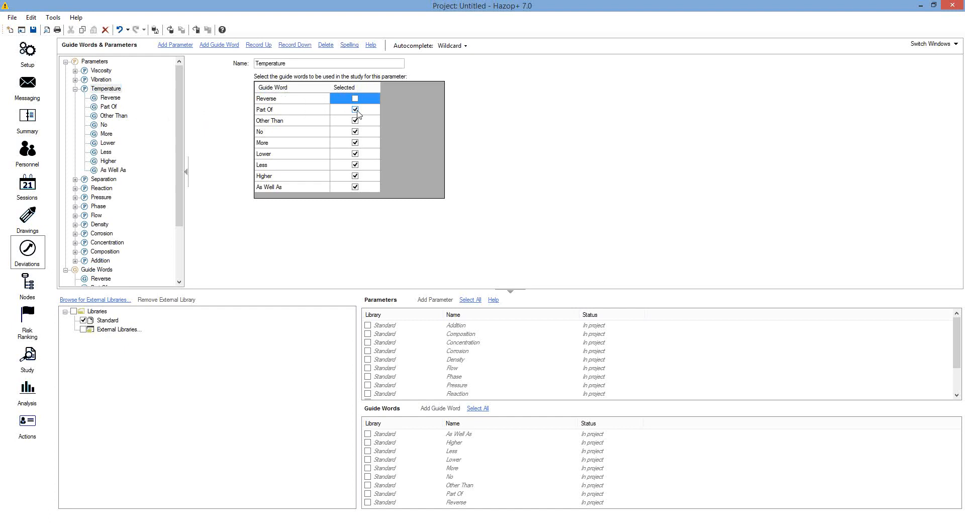
left_click(356, 110)
left_click(355, 120)
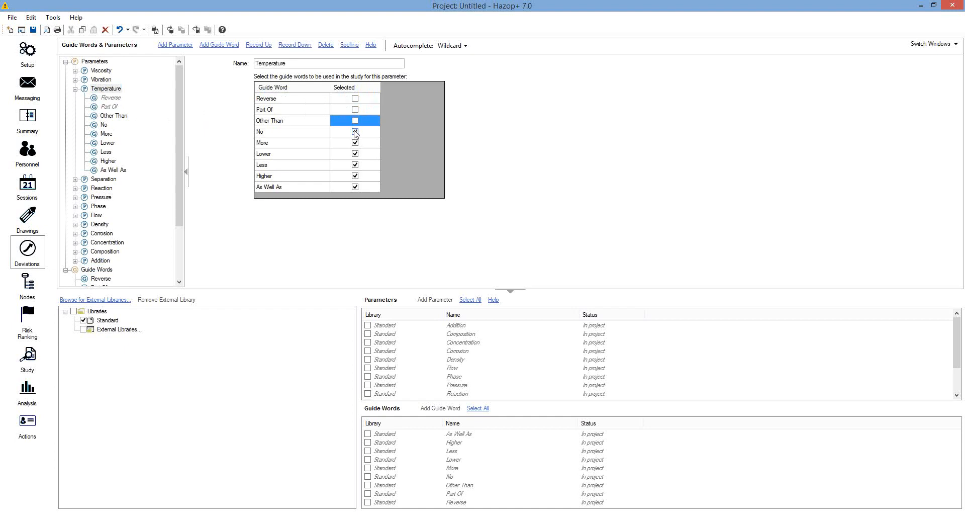
left_click(354, 132)
left_click(355, 143)
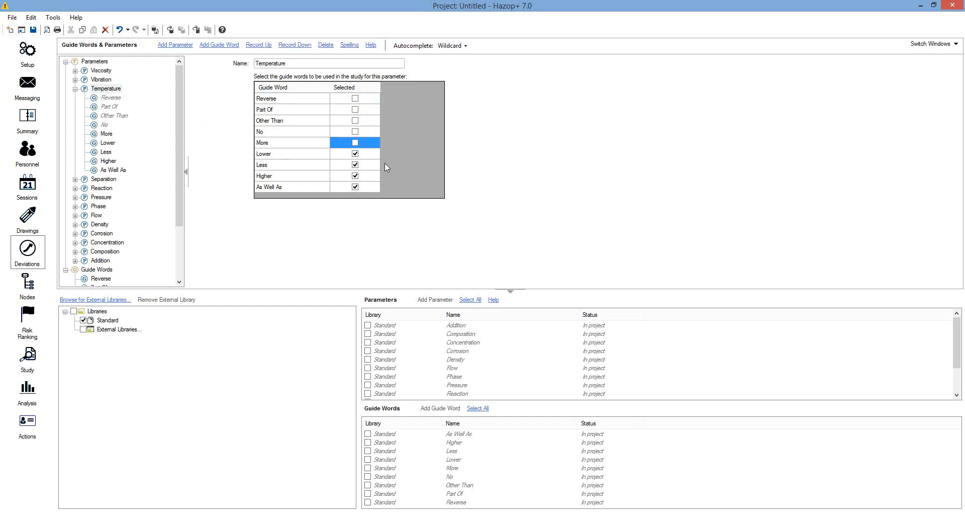
left_click(355, 165)
left_click(355, 186)
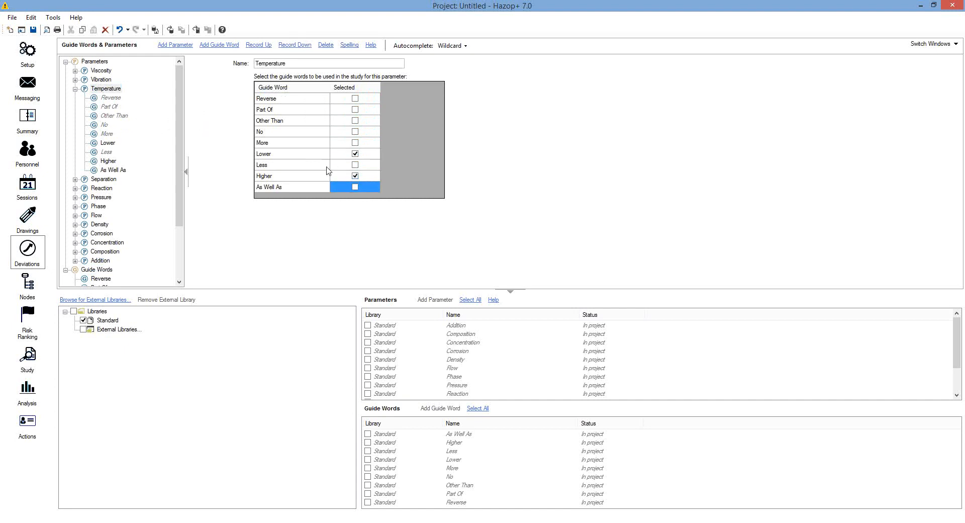
left_click(355, 120)
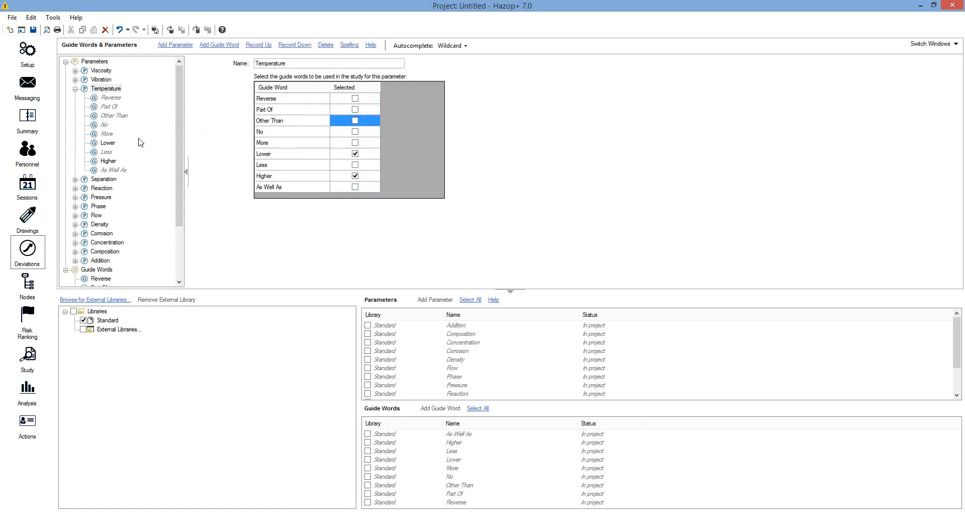
Add a top-level node named System on the Nodes page
left_click(30, 283)
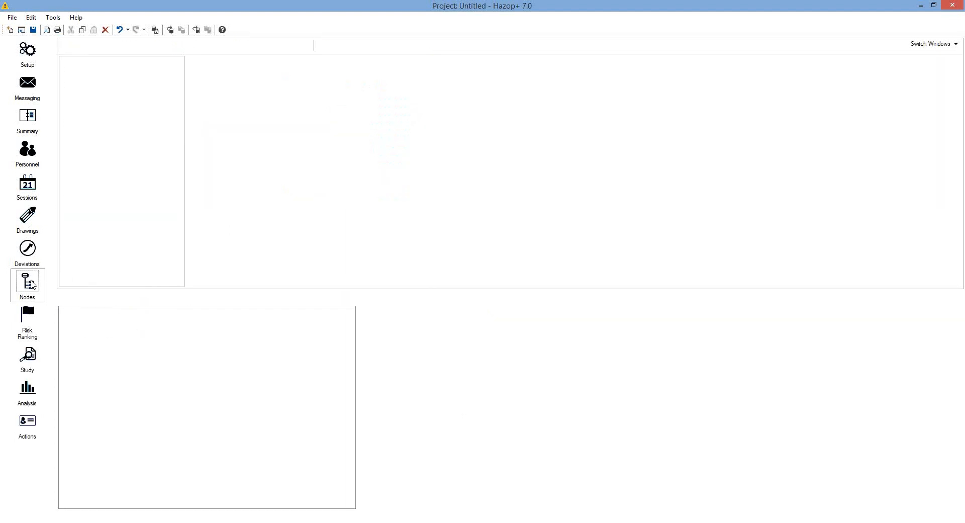
left_click(112, 44)
left_click(106, 70)
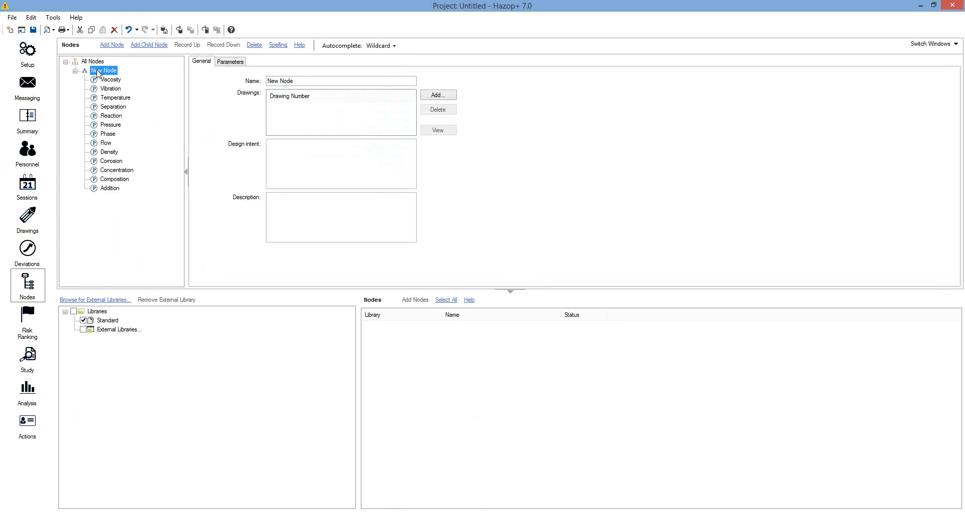
left_click(277, 80)
key("ctrl+a")
type("S")
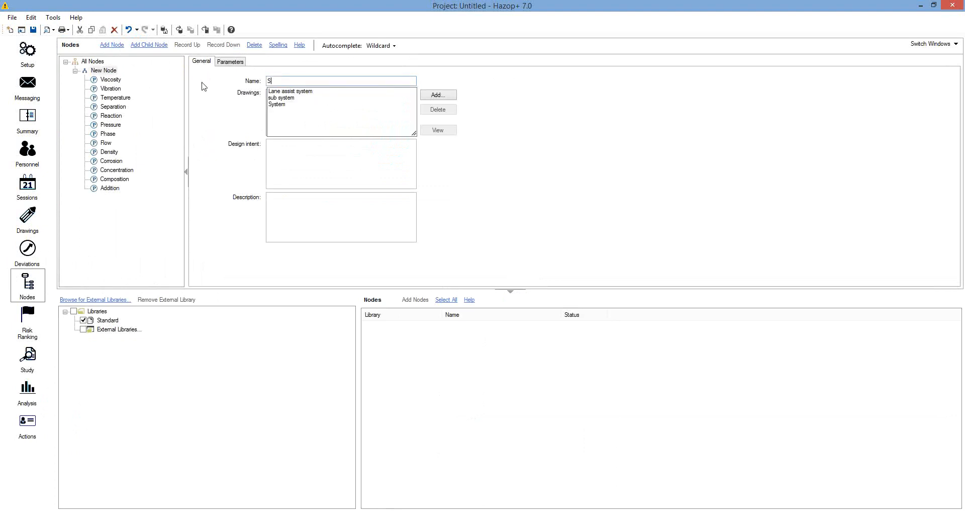
type("ystem")
Add a child node named Asset under System, cancelling the drawing picker
left_click(109, 71)
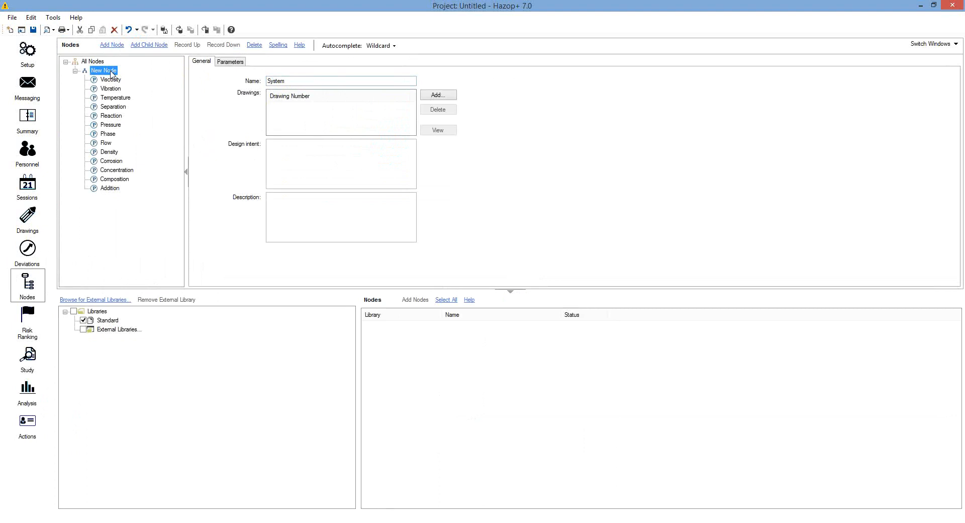
left_click(148, 45)
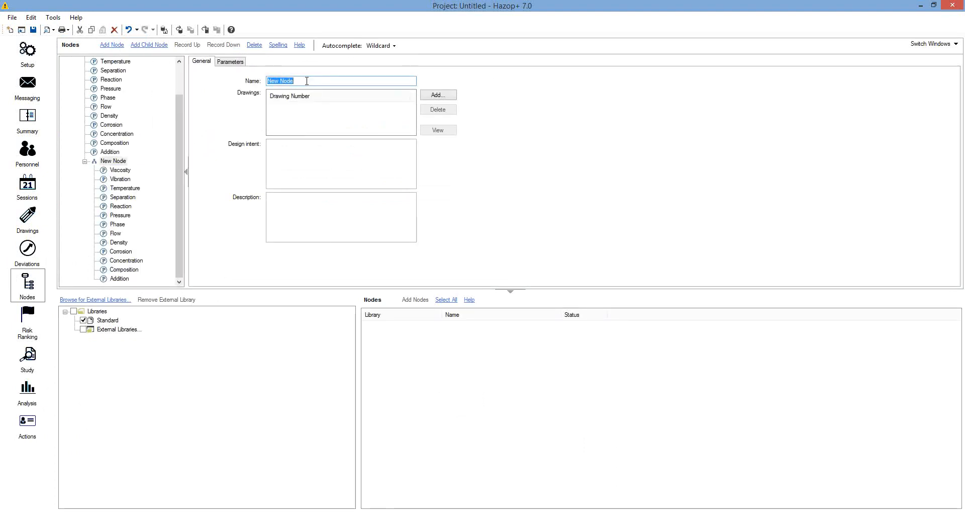
type("Asset")
left_click(430, 100)
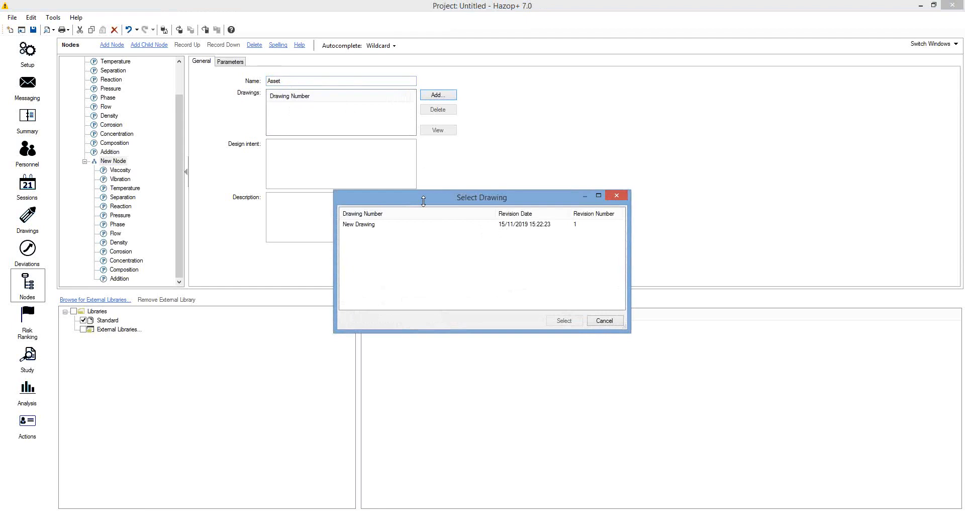
left_click(616, 195)
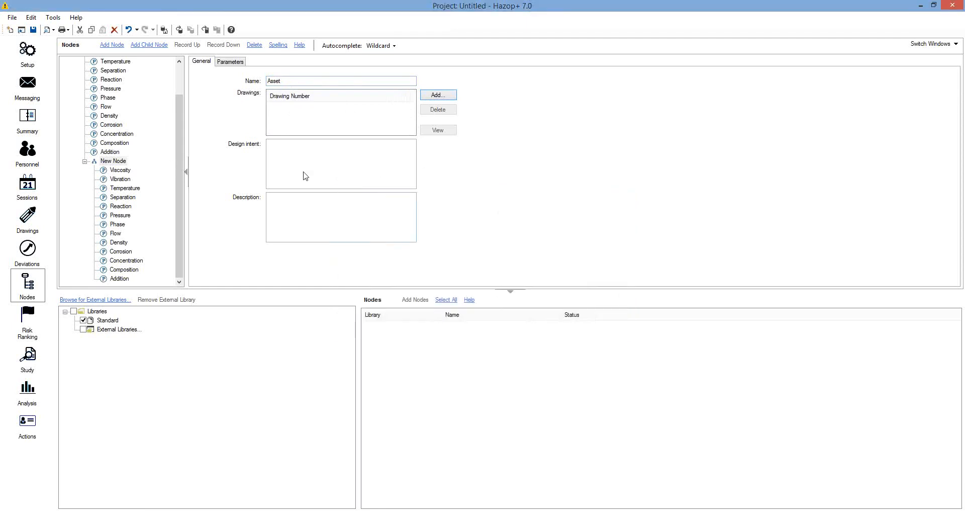
left_click(107, 160)
Exclude Viscosity, Separation, Reaction, Phase, Density and Flow from the Asset node's parameters
left_click(228, 62)
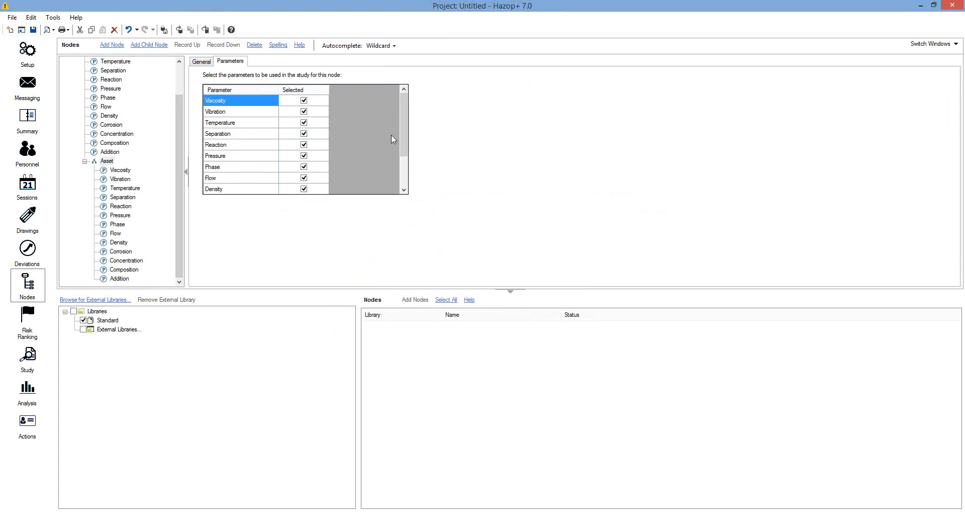
left_click(304, 100)
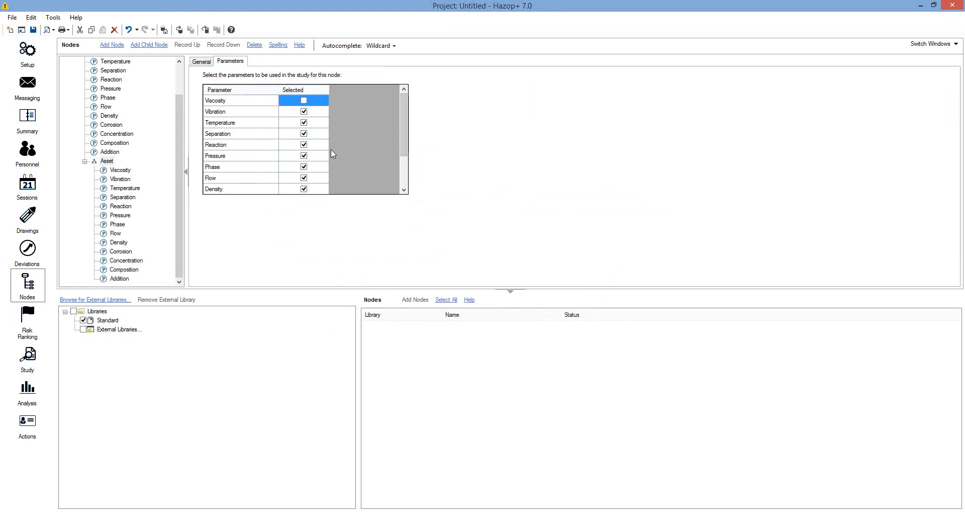
left_click(304, 134)
left_click(304, 146)
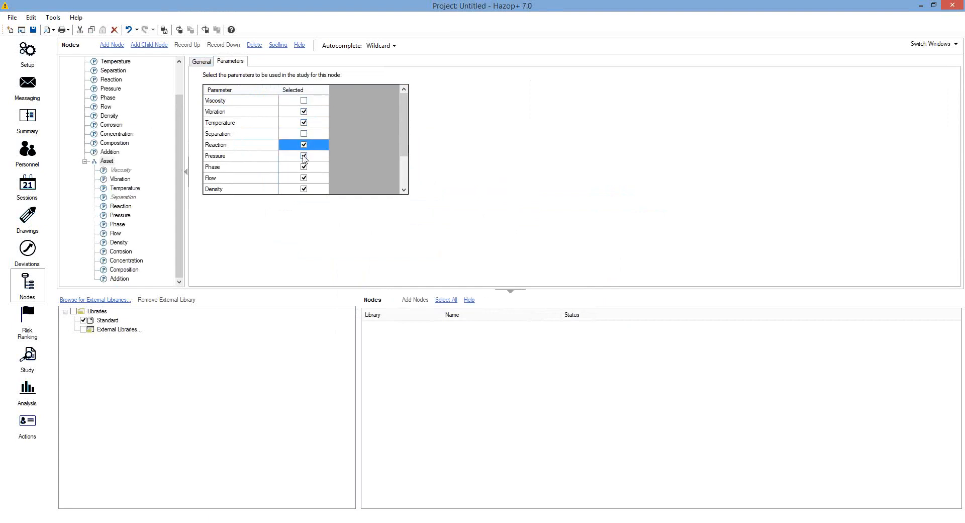
left_click(305, 156)
left_click(303, 155)
left_click(303, 167)
left_click(304, 187)
left_click(303, 178)
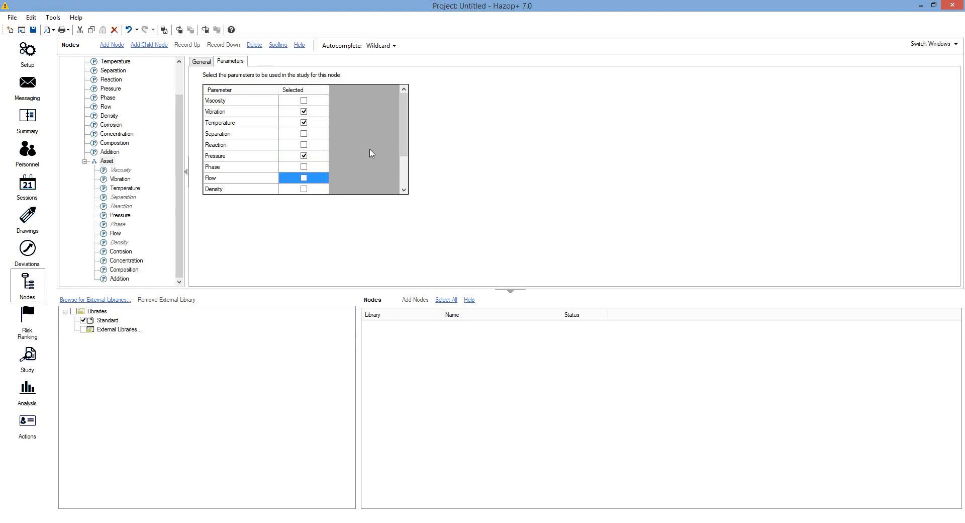
Exclude Corrosion, Concentration, Composition and Addition, leaving Vibration, Temperature and Pressure
left_click_drag(402, 143, 403, 186)
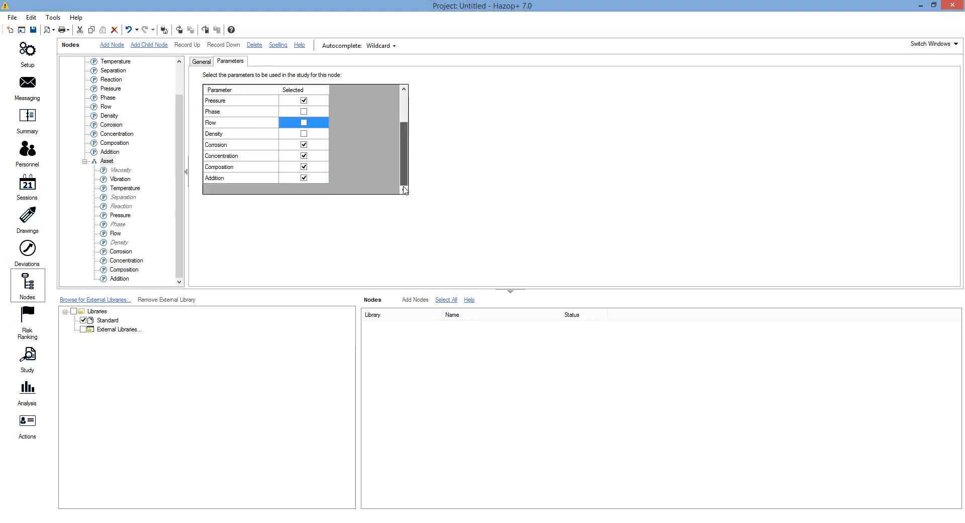
left_click(304, 145)
left_click(303, 156)
left_click(303, 167)
left_click(304, 178)
left_click_drag(403, 156, 404, 98)
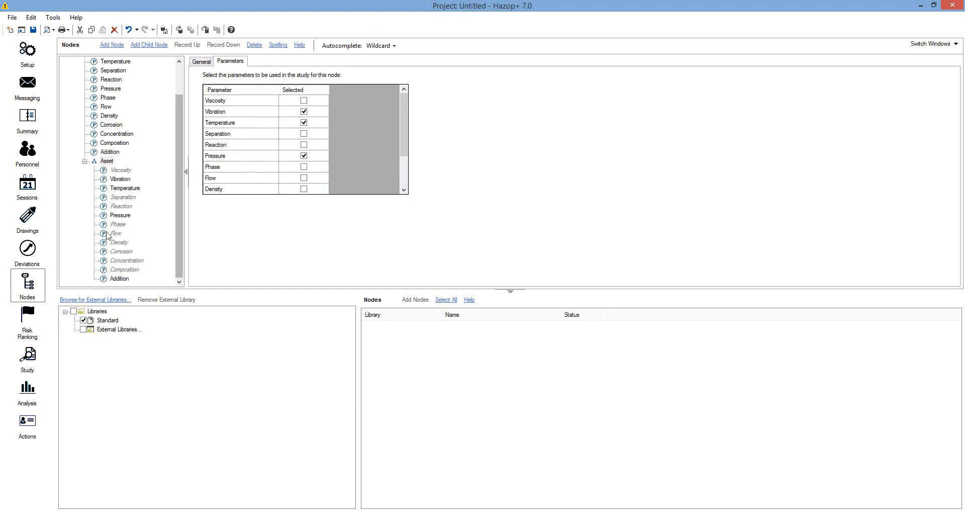
left_click(27, 319)
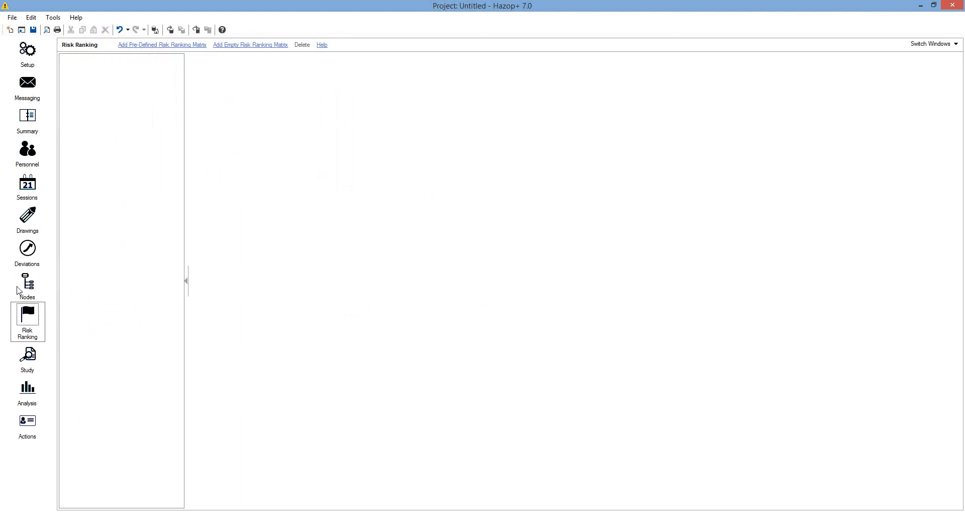
Add the pre-defined Safety ranking matrix and select it to review its input fields
left_click(136, 46)
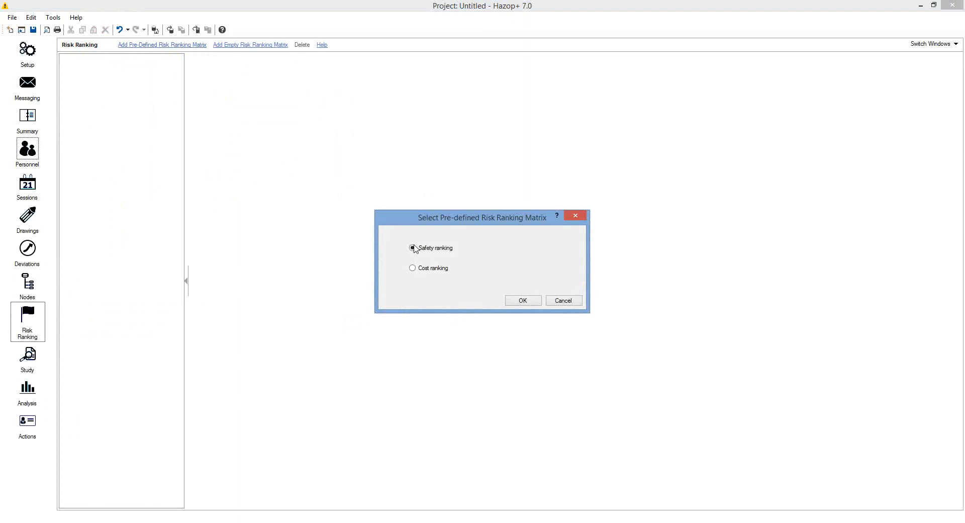
left_click(522, 301)
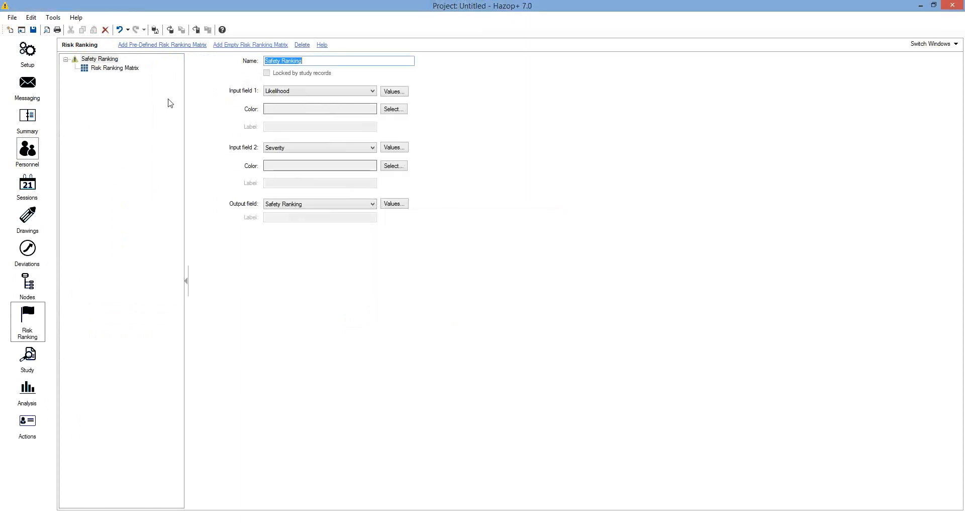
left_click(98, 60)
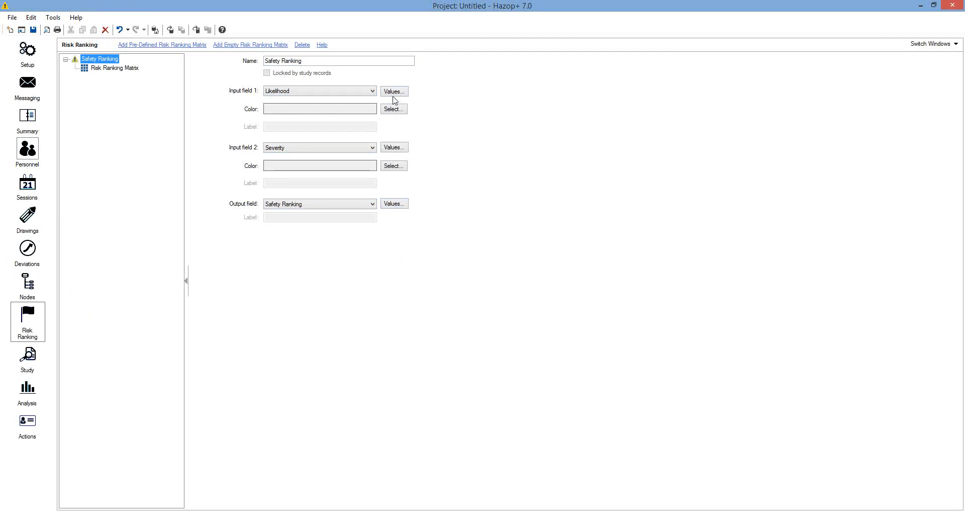
left_click(375, 91)
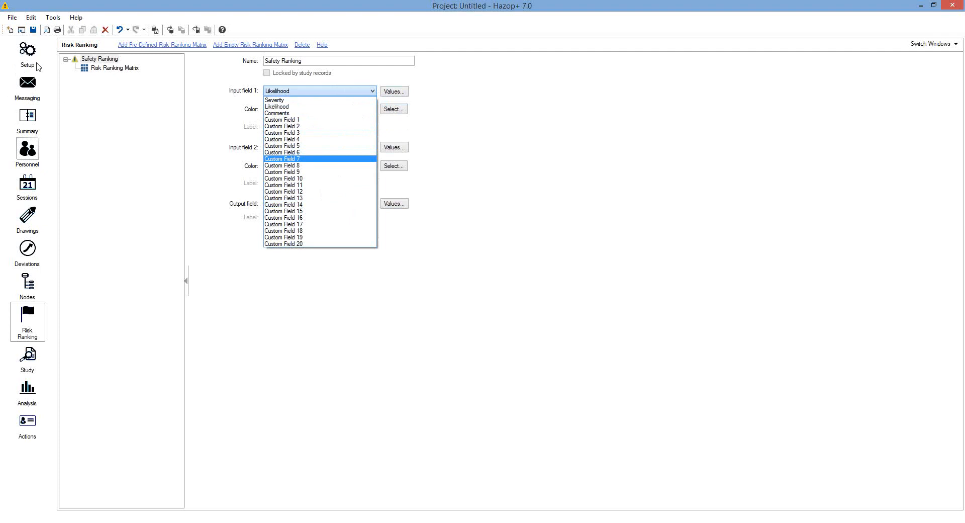
left_click(571, 113)
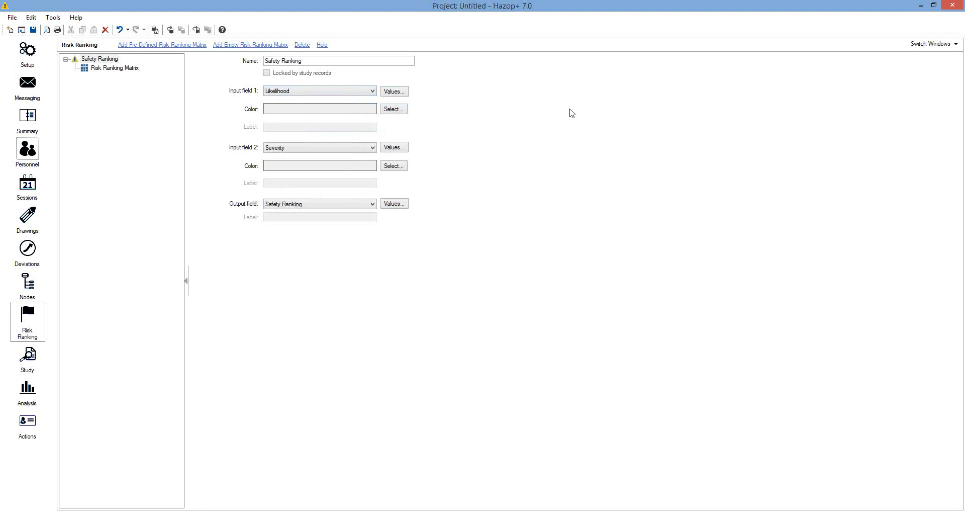
left_click(395, 92)
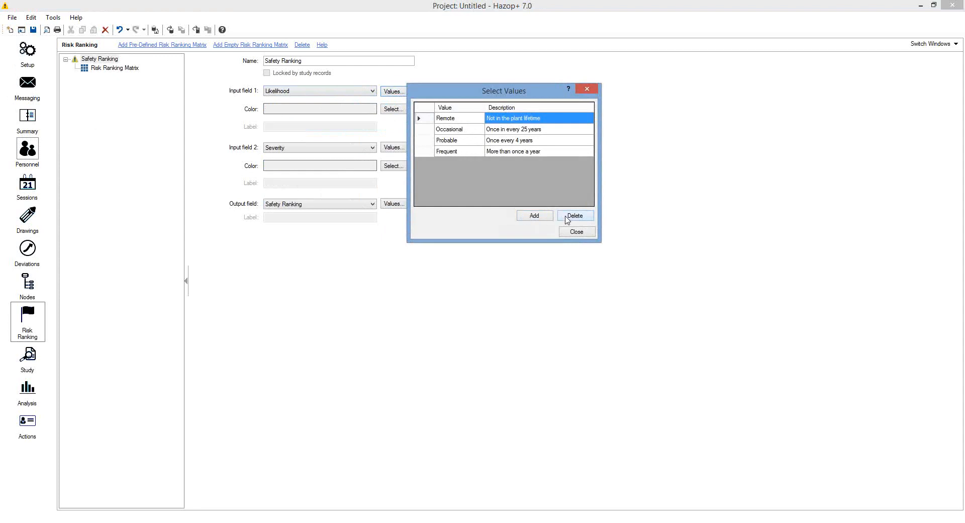
left_click(587, 89)
left_click(394, 147)
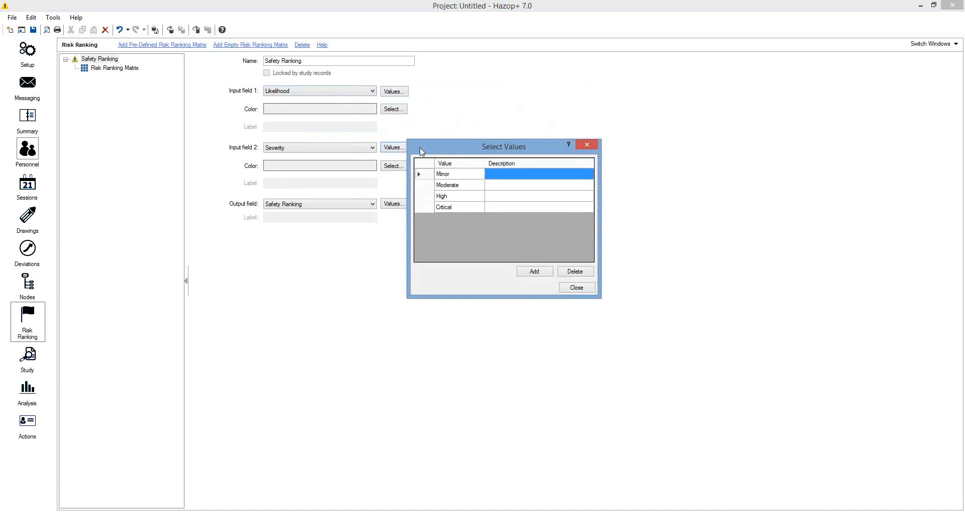
left_click(586, 146)
left_click(404, 206)
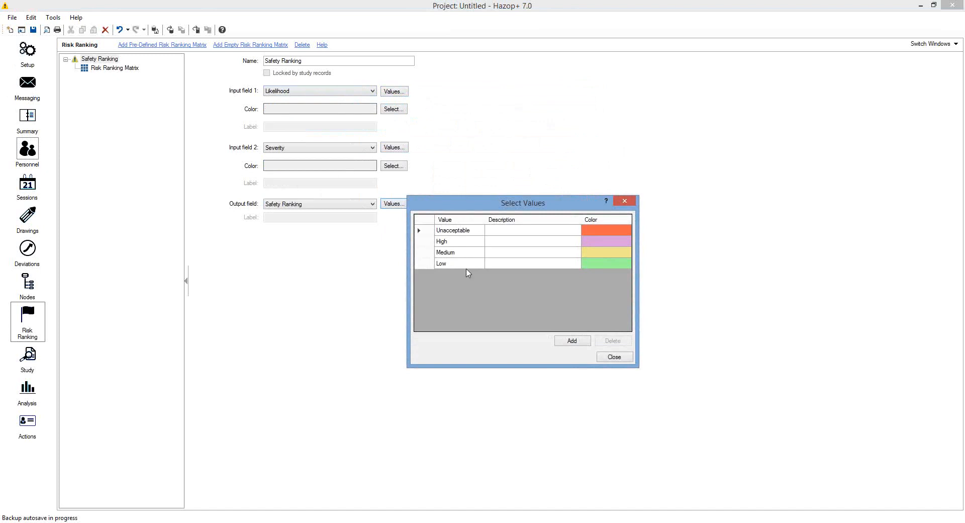
left_click(602, 234)
left_click(622, 234)
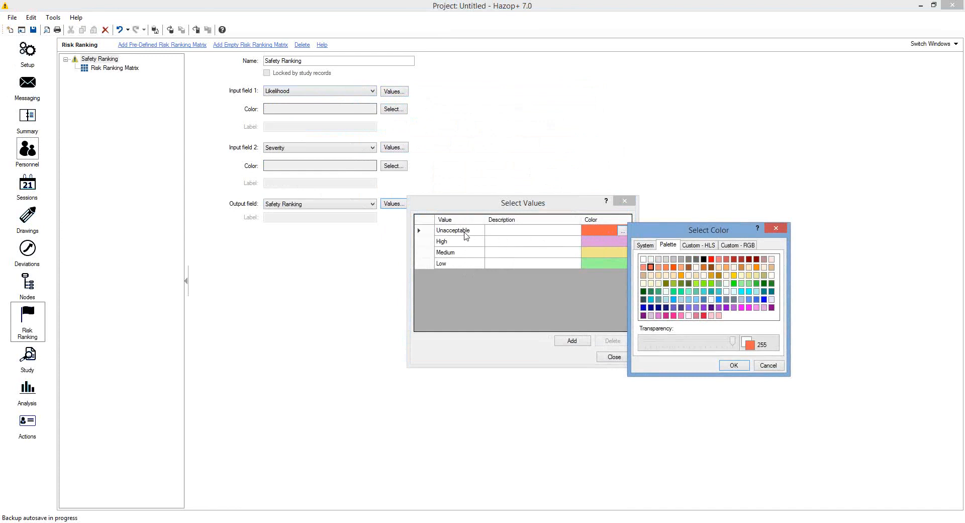
left_click(776, 227)
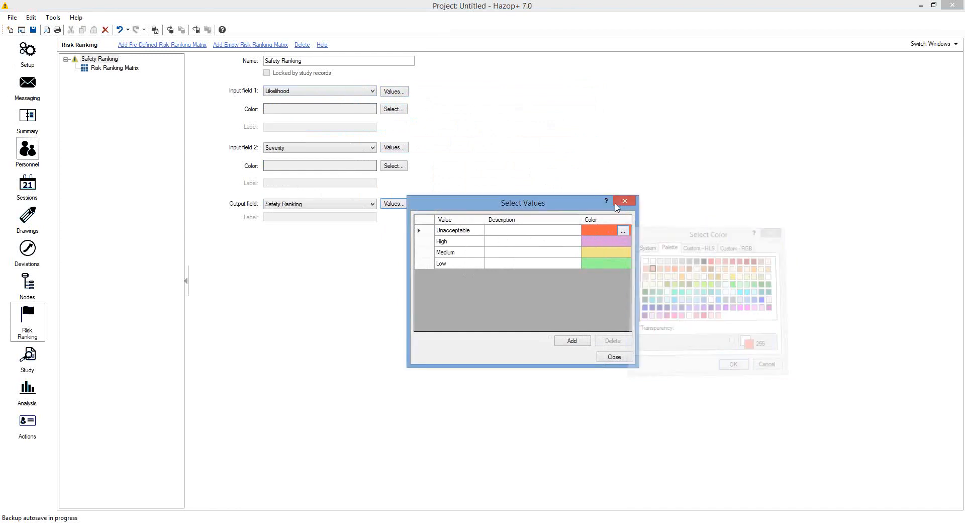
left_click(623, 202)
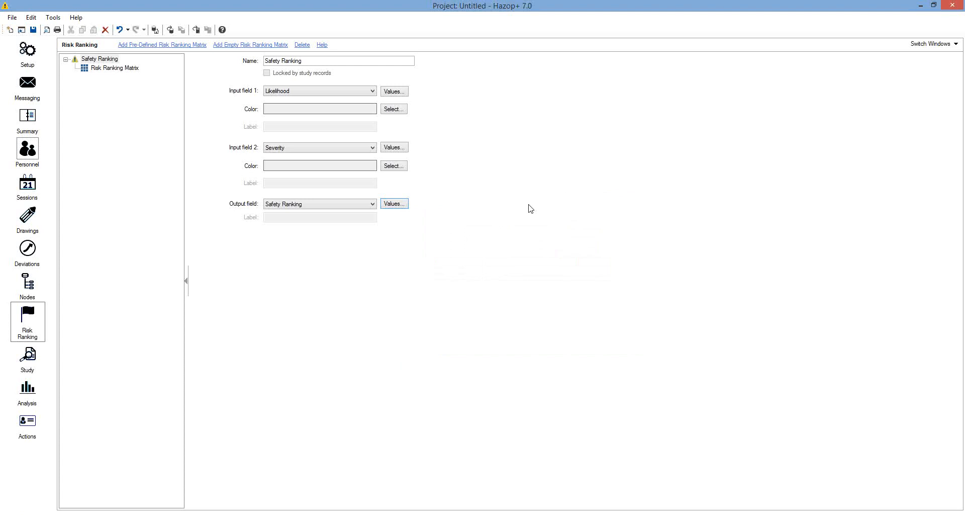
left_click(104, 69)
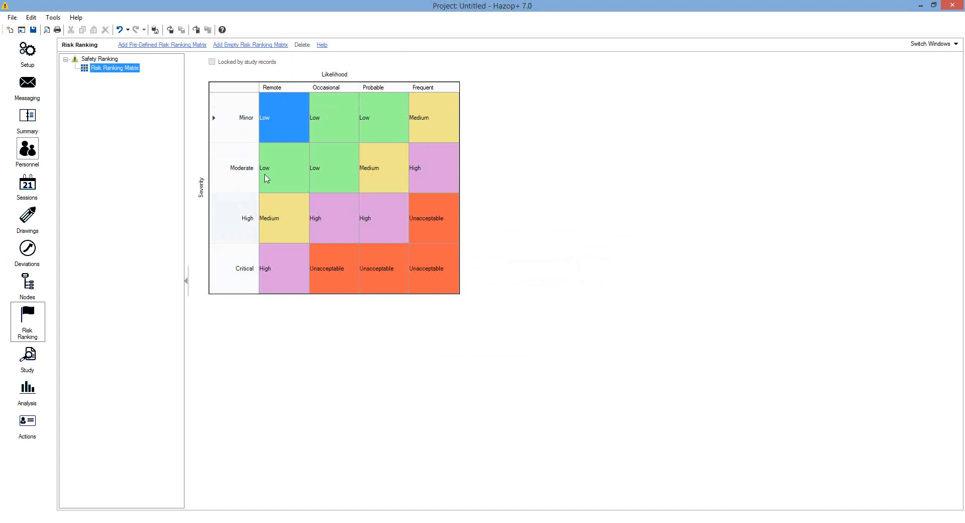
left_click(334, 125)
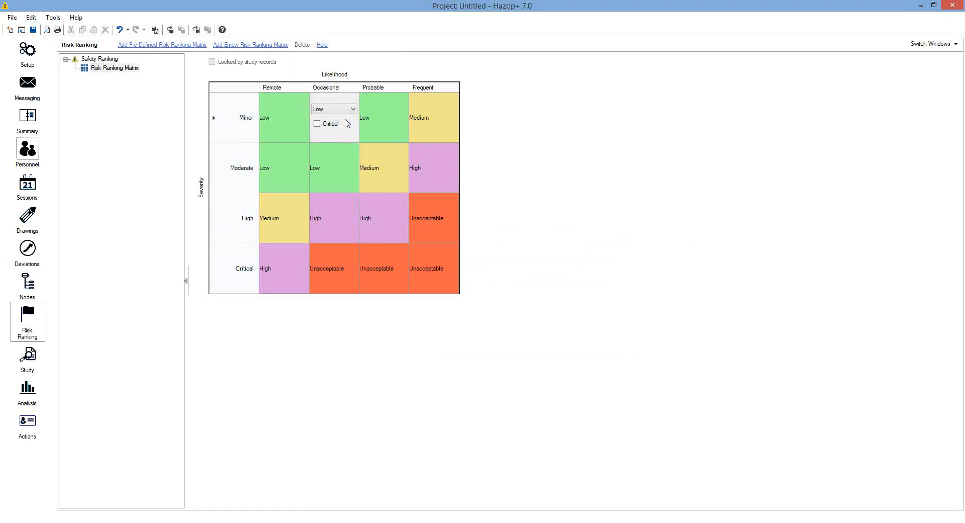
left_click(384, 124)
left_click(430, 124)
left_click(433, 168)
left_click(452, 160)
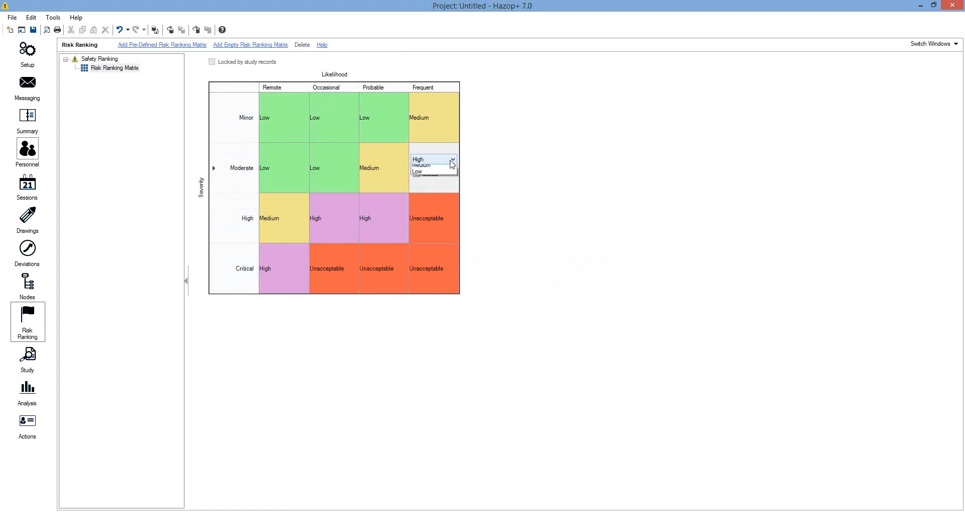
left_click(494, 159)
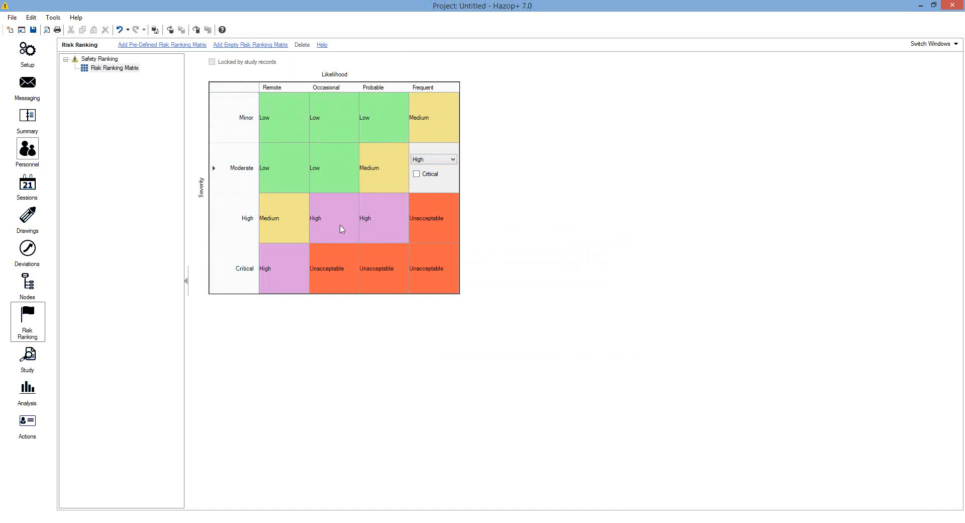
left_click(109, 62)
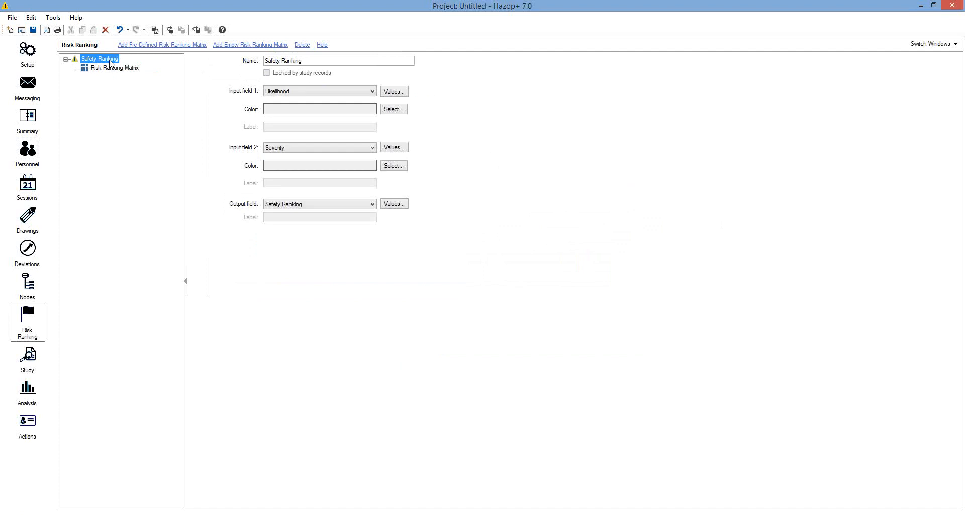
In the Study module with Session No 1, open Asset > Temperature > Higher
left_click(34, 357)
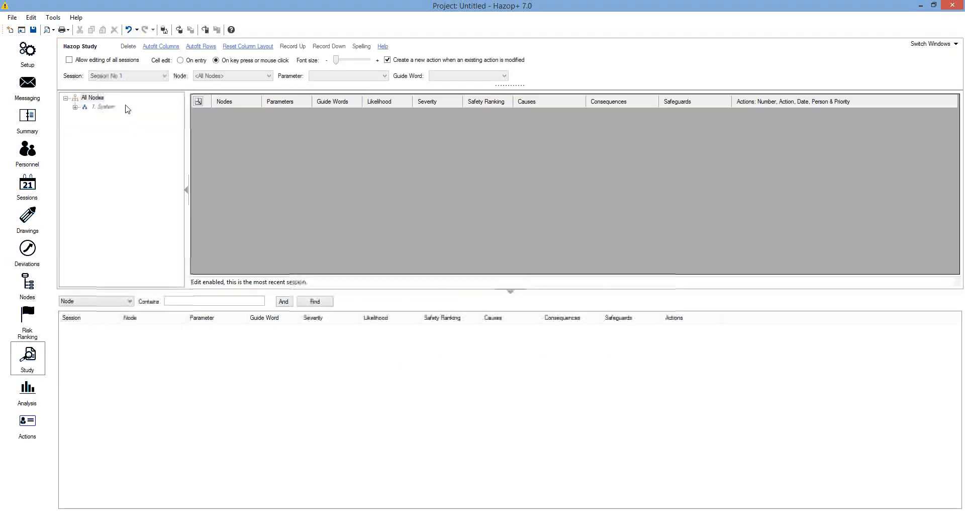
left_click(125, 77)
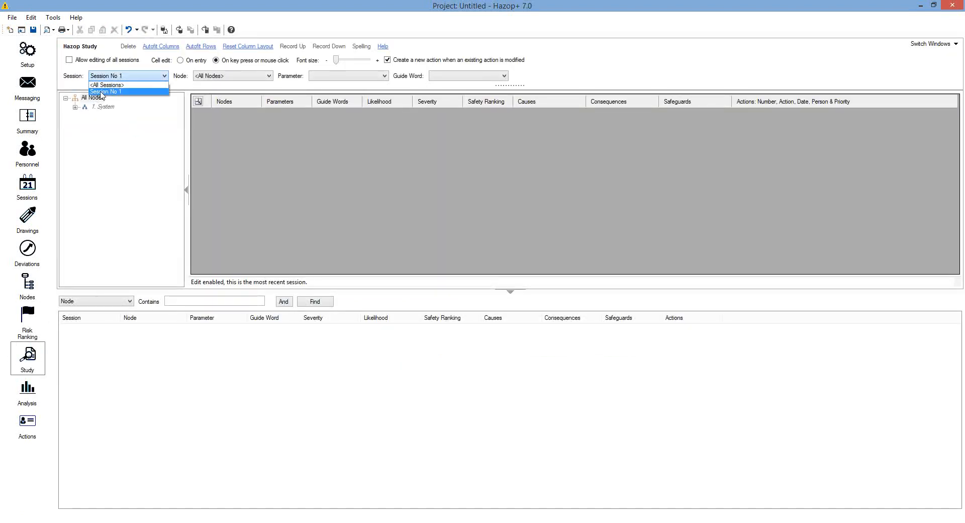
left_click(102, 92)
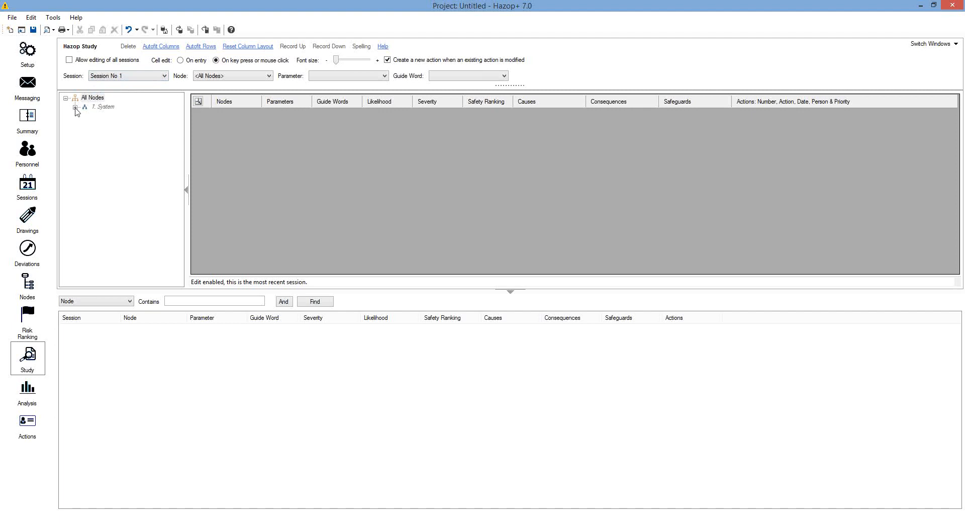
left_click(75, 107)
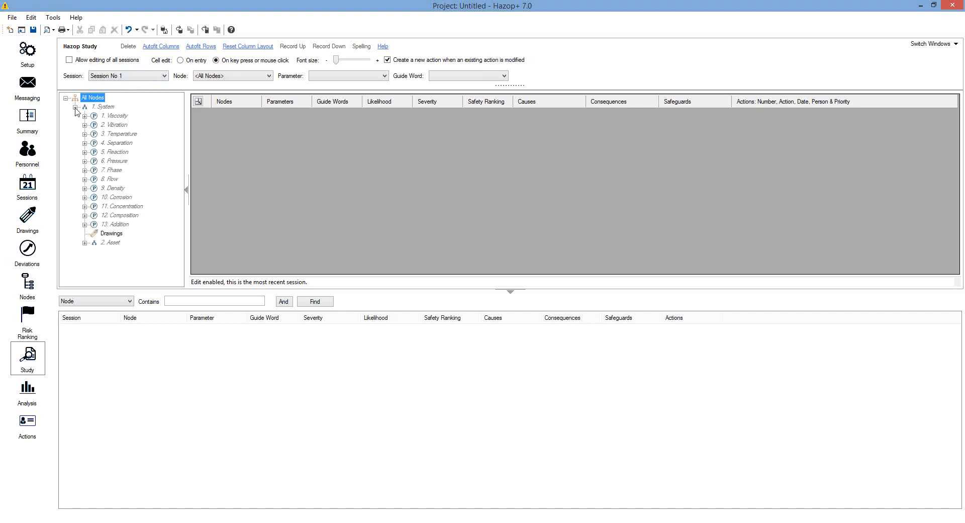
left_click(109, 243)
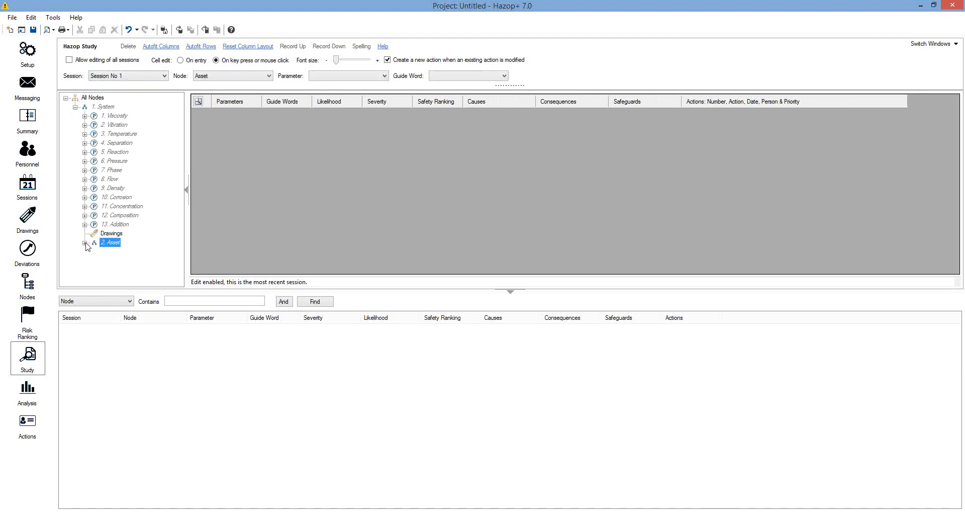
left_click(86, 244)
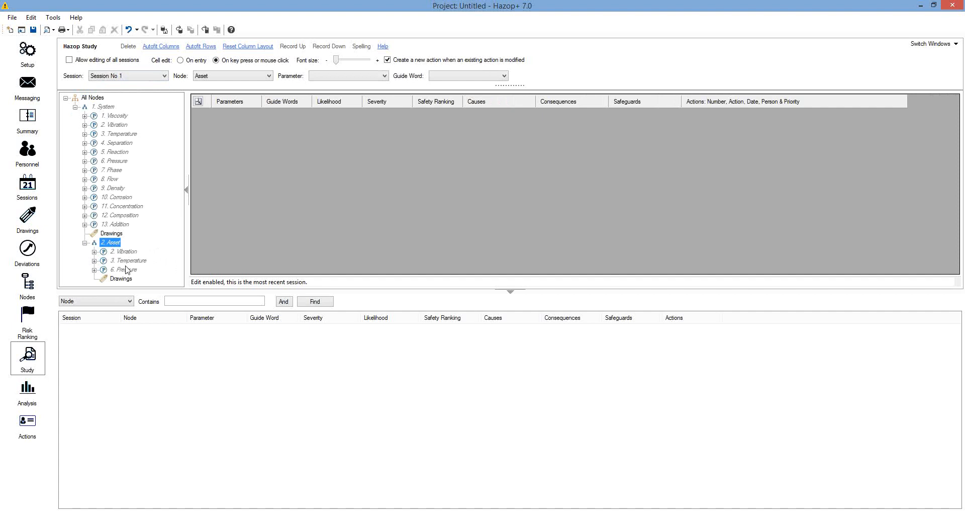
left_click(94, 261)
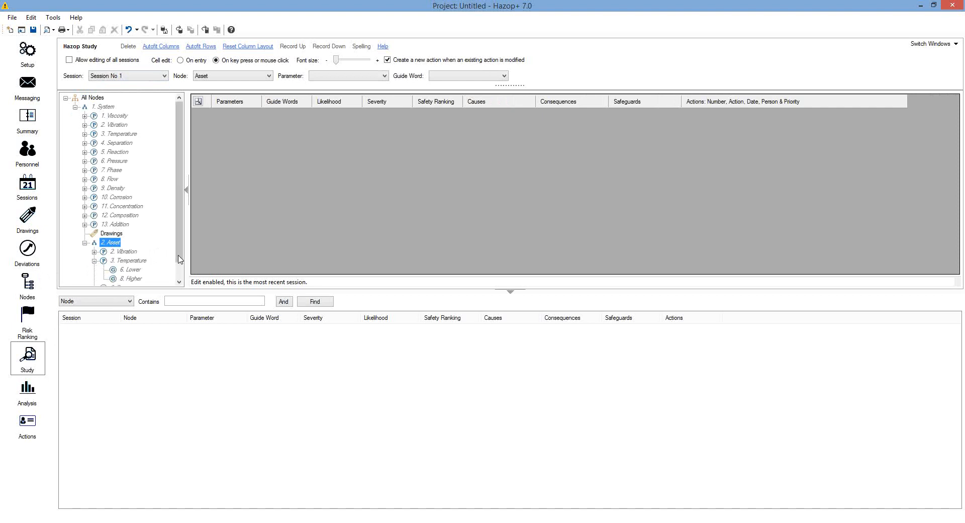
left_click(180, 274)
left_click(180, 273)
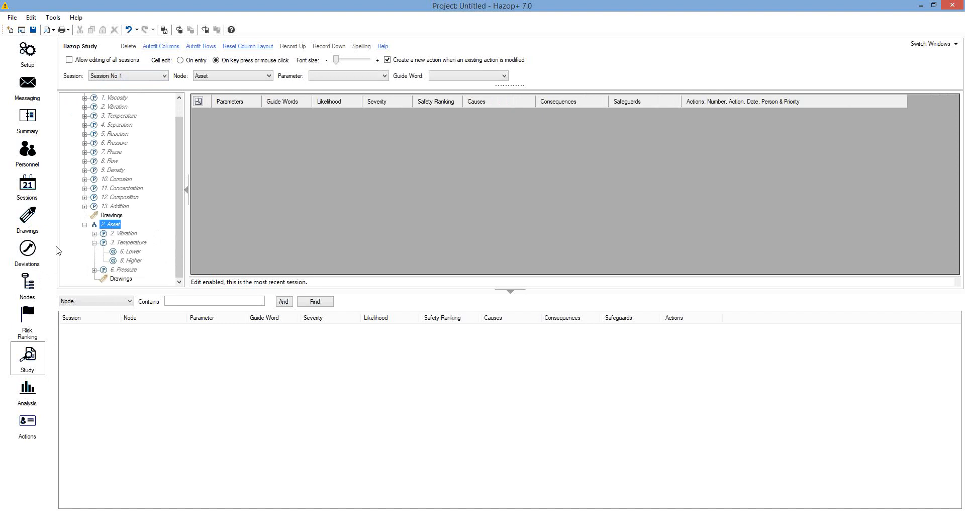
left_click(132, 260)
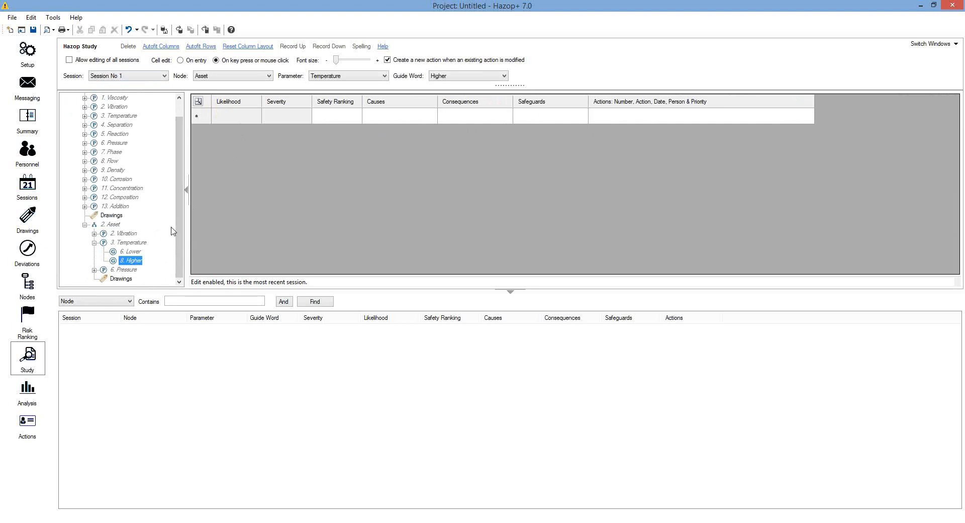
Rate the new record Probable likelihood and Moderate severity, giving a Medium safety ranking
left_click(252, 118)
left_click(254, 118)
left_click(255, 117)
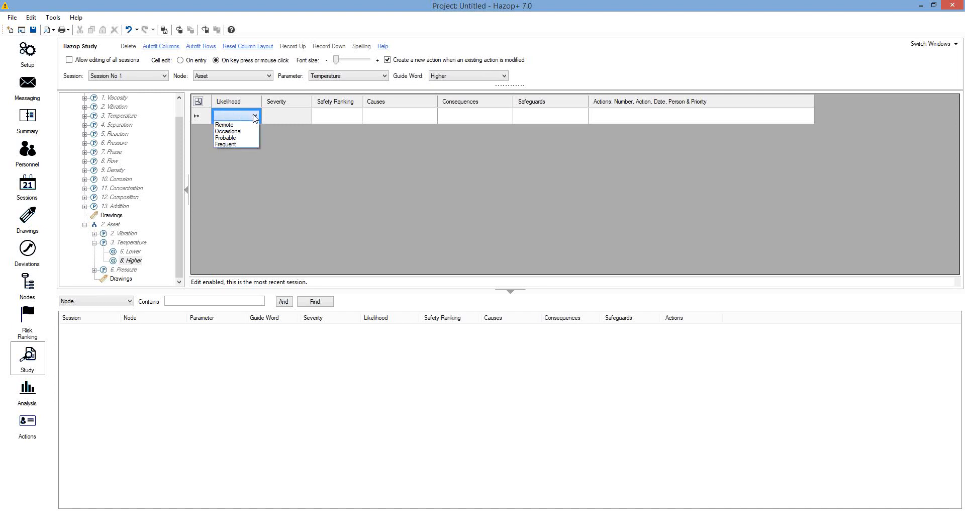
left_click(225, 138)
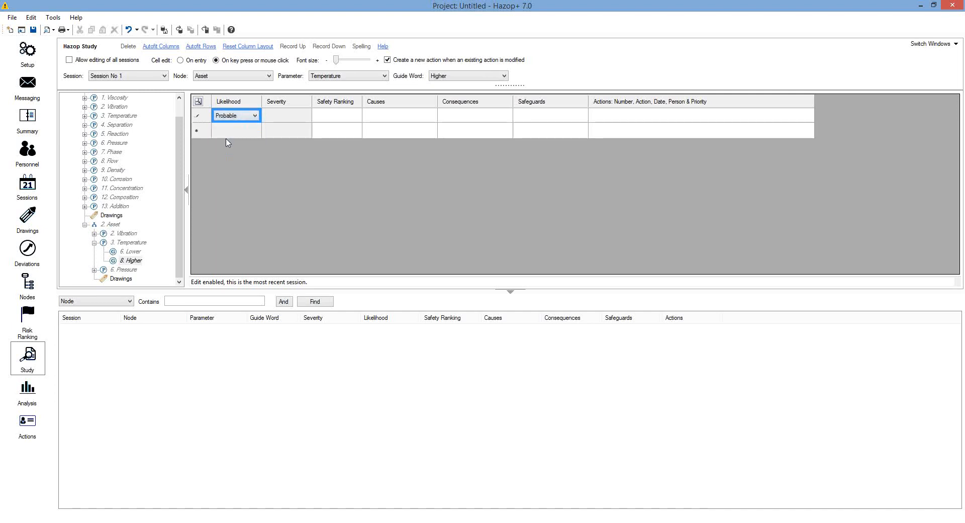
left_click(301, 116)
left_click(301, 116)
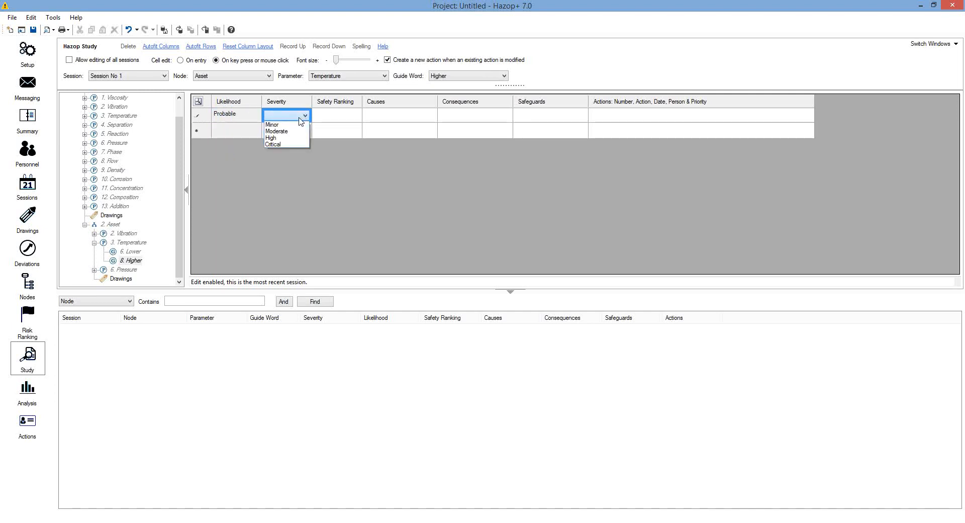
left_click(285, 133)
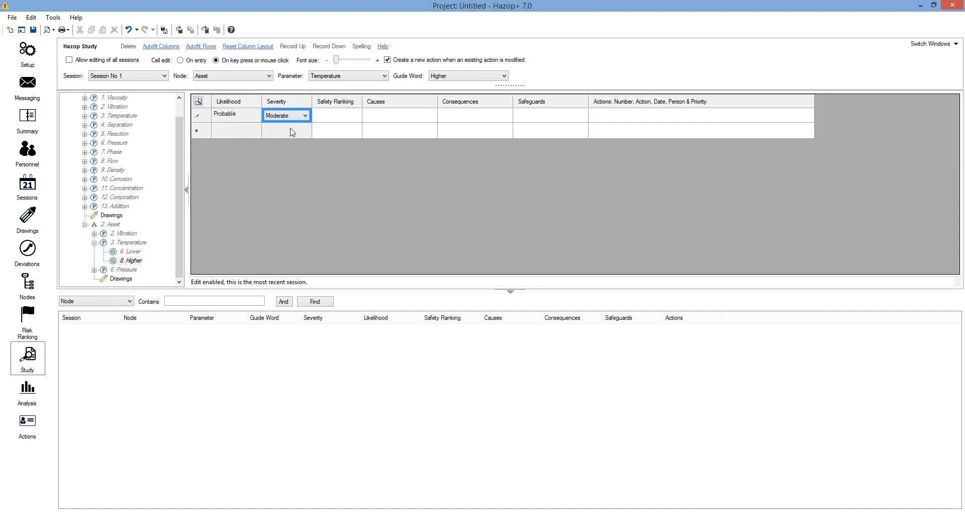
left_click(394, 120)
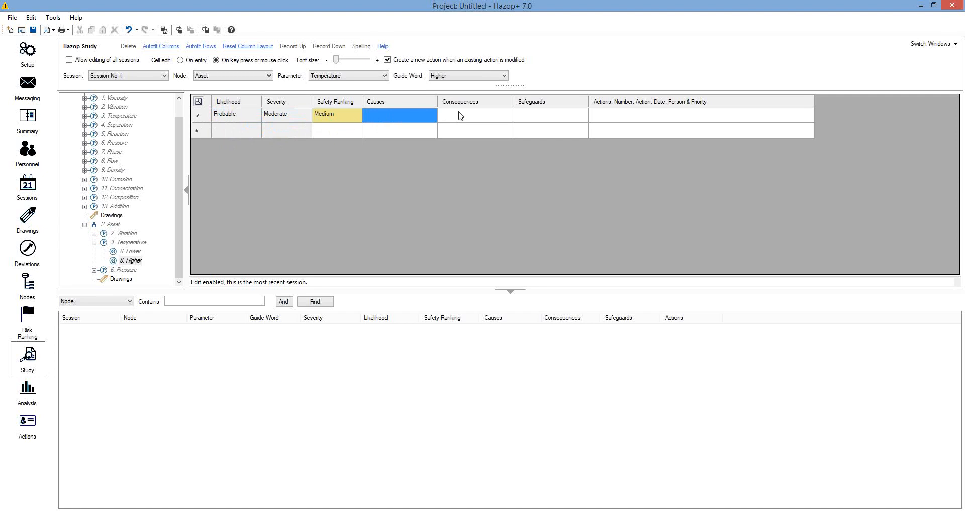
left_click(20, 390)
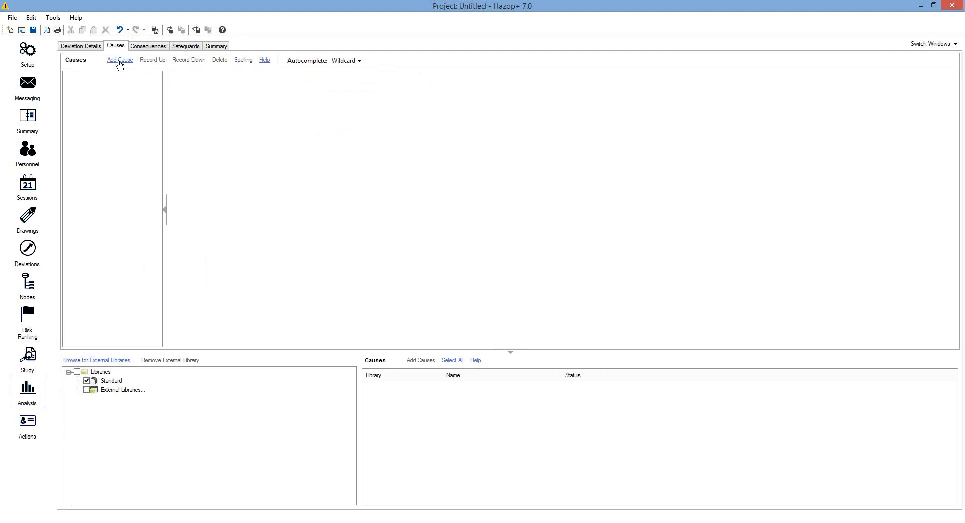
left_click(139, 48)
left_click(176, 48)
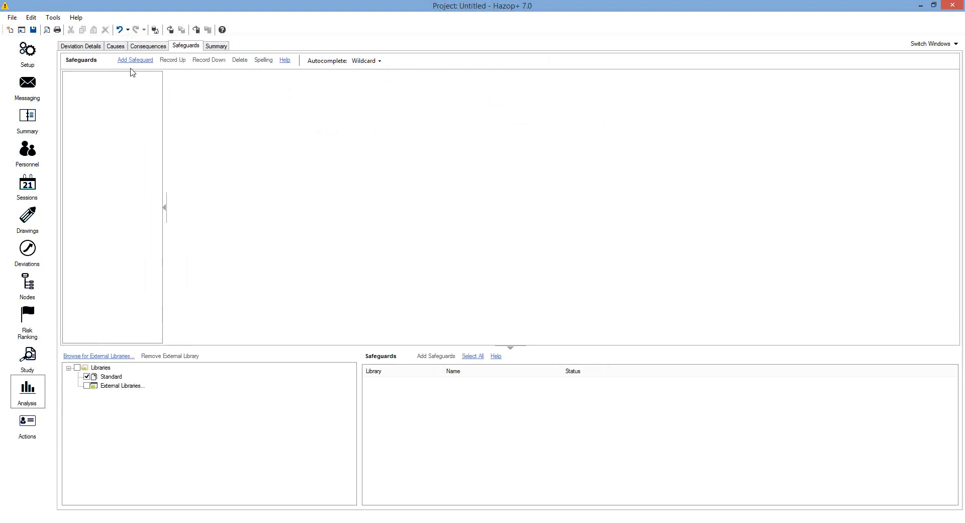
left_click(144, 47)
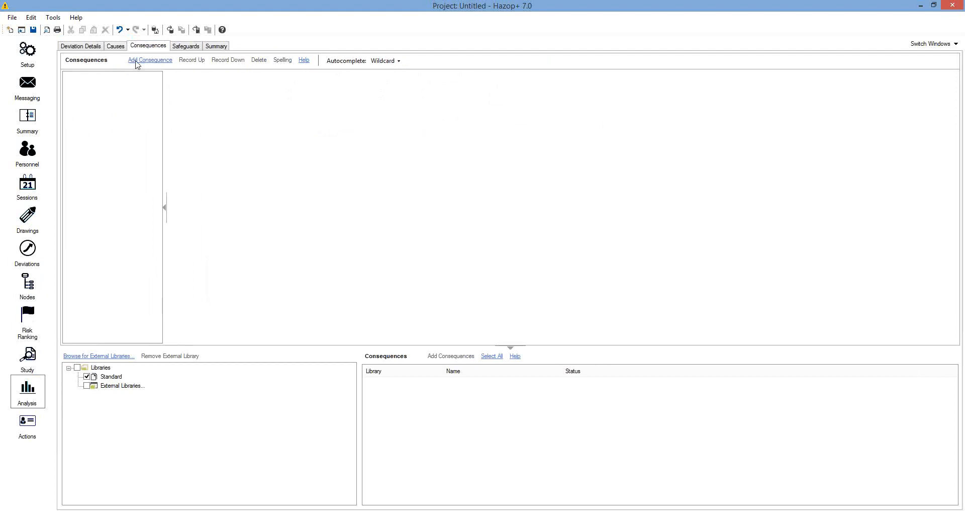
left_click(118, 46)
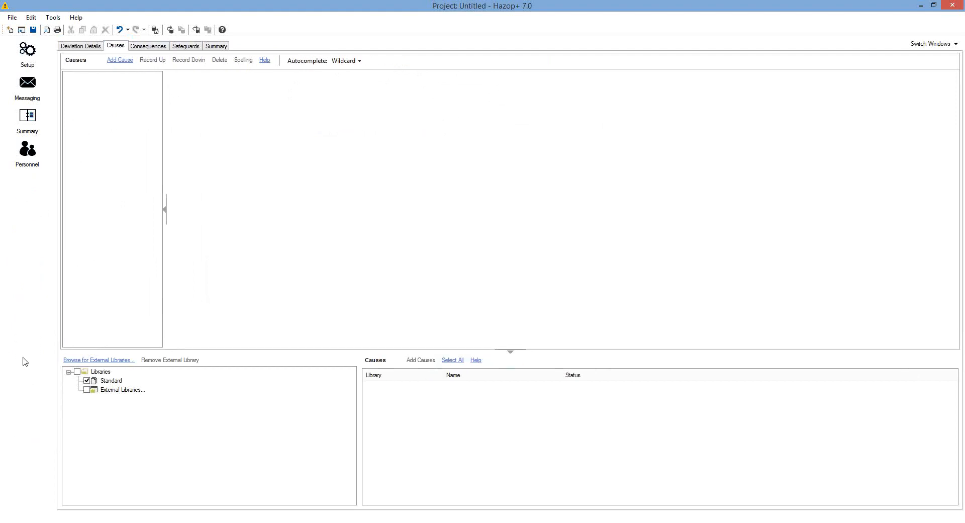
left_click(25, 362)
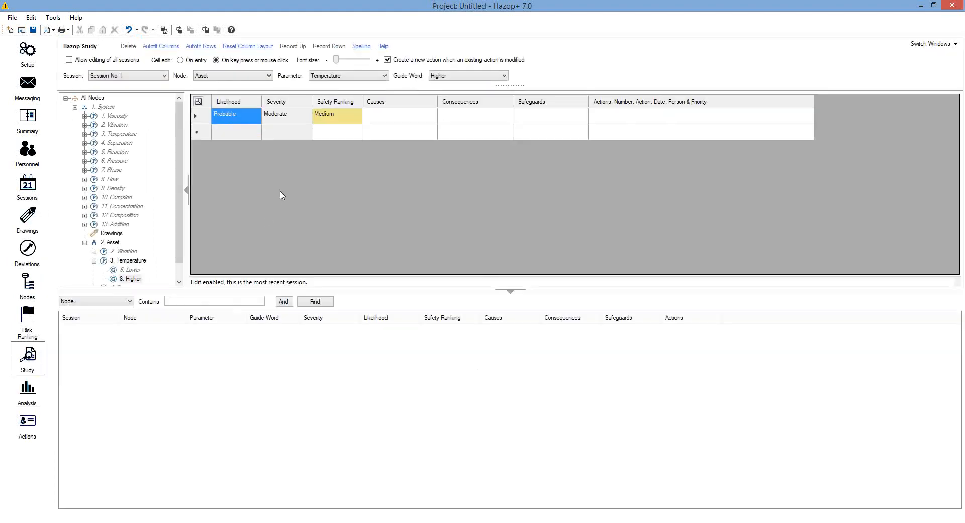
Add 'Cause 1' as the Temperature Higher record's first cause
left_click(397, 121)
left_click(397, 121)
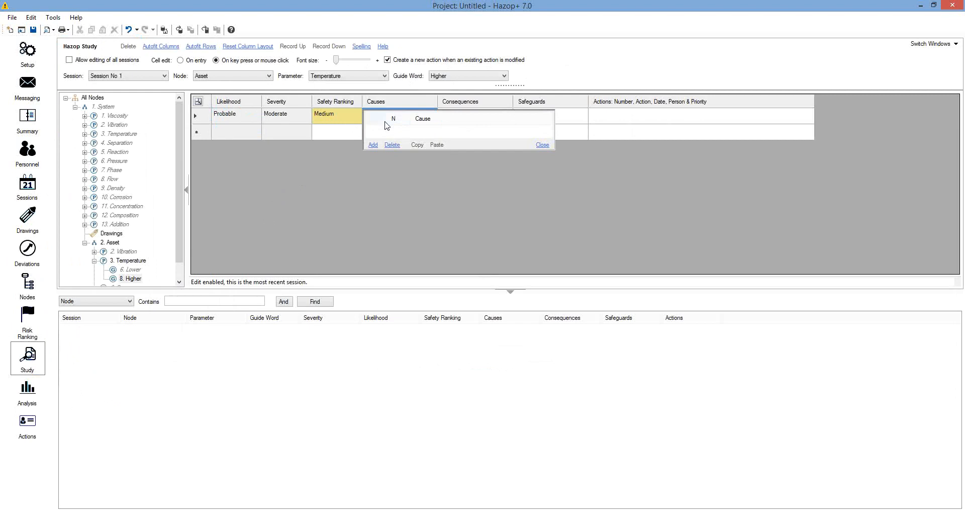
left_click(372, 145)
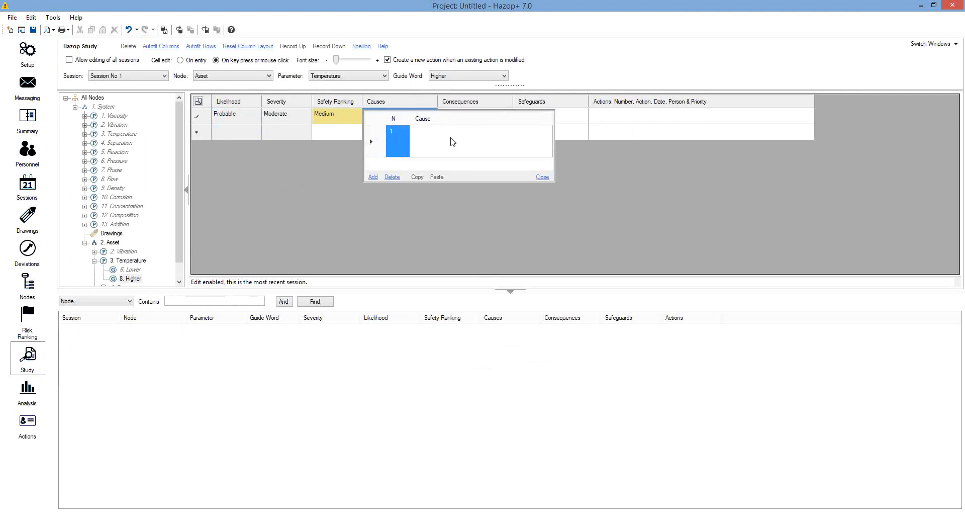
left_click(451, 141)
left_click(451, 139)
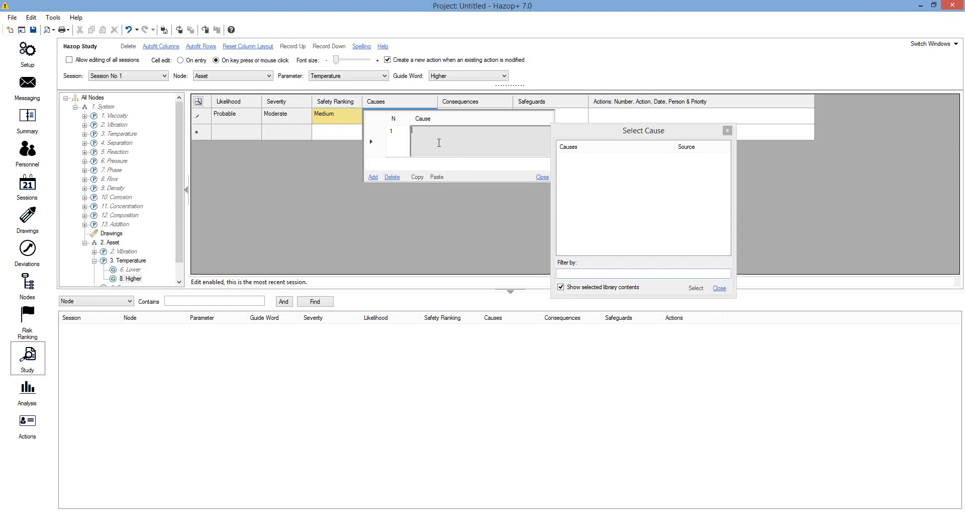
type("ause 1")
left_click(542, 178)
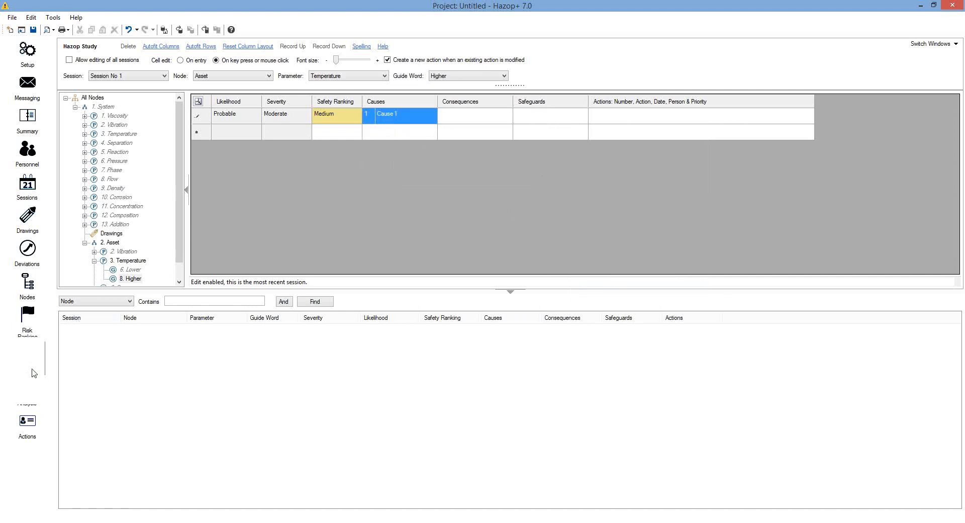
left_click(29, 390)
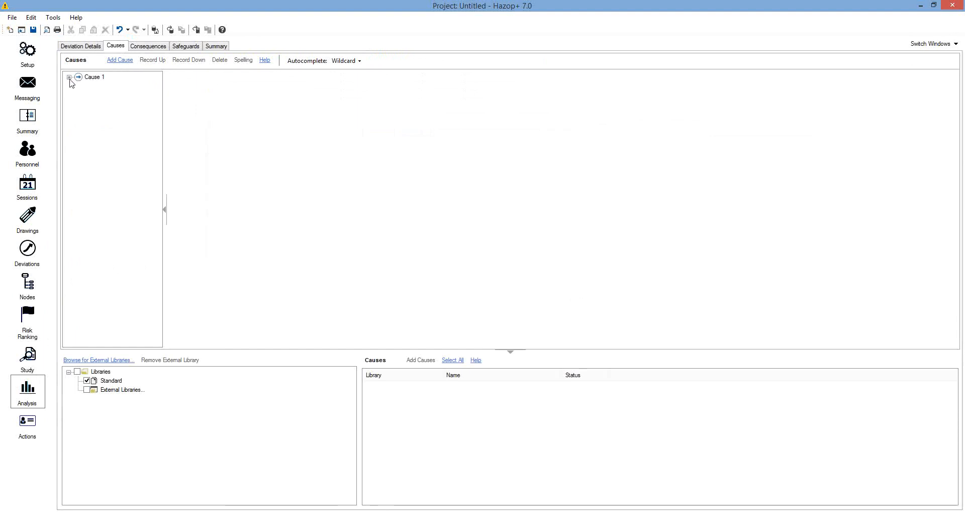
left_click(69, 77)
left_click(97, 88)
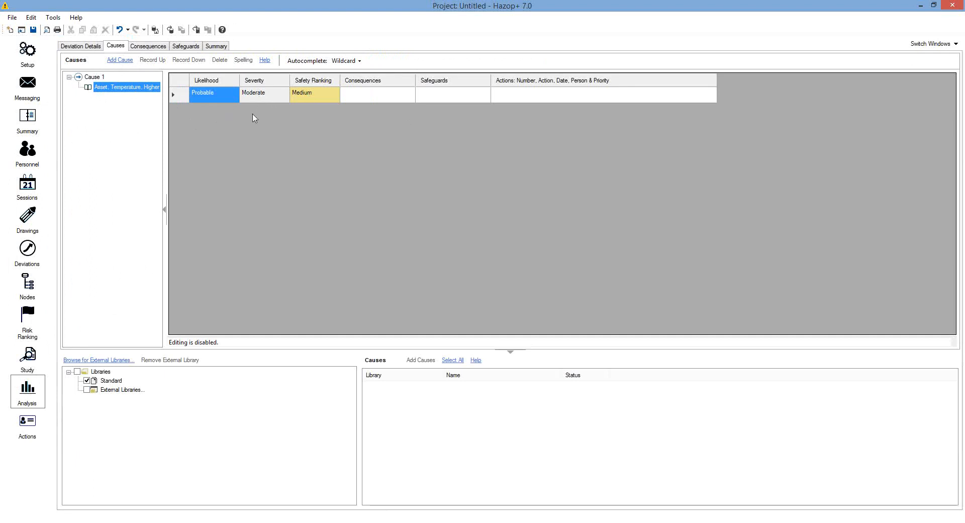
left_click(31, 369)
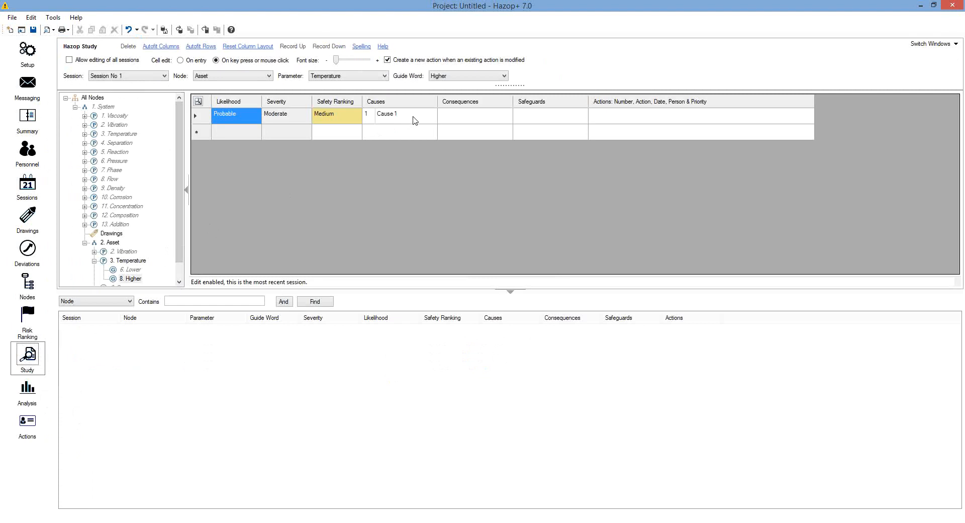
Add 'Cause 2' as the record's second cause
left_click(415, 119)
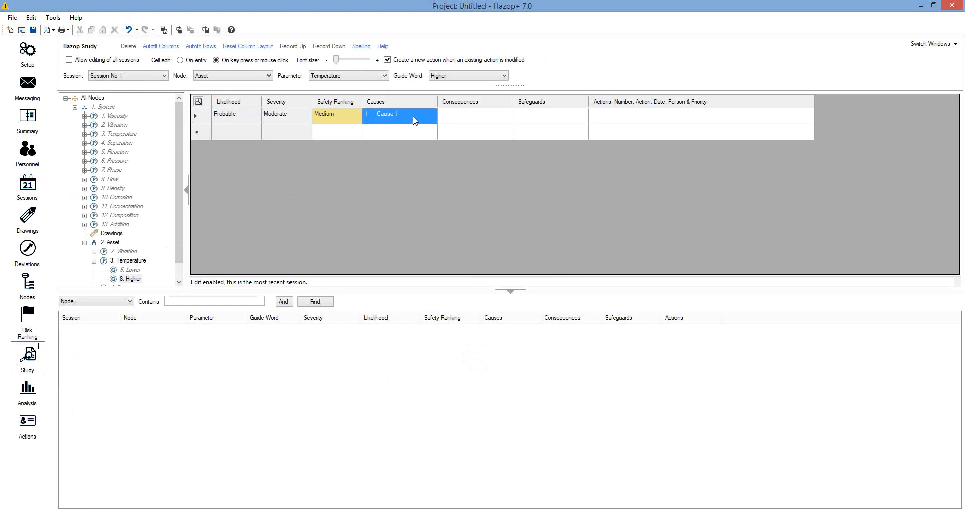
left_click(372, 164)
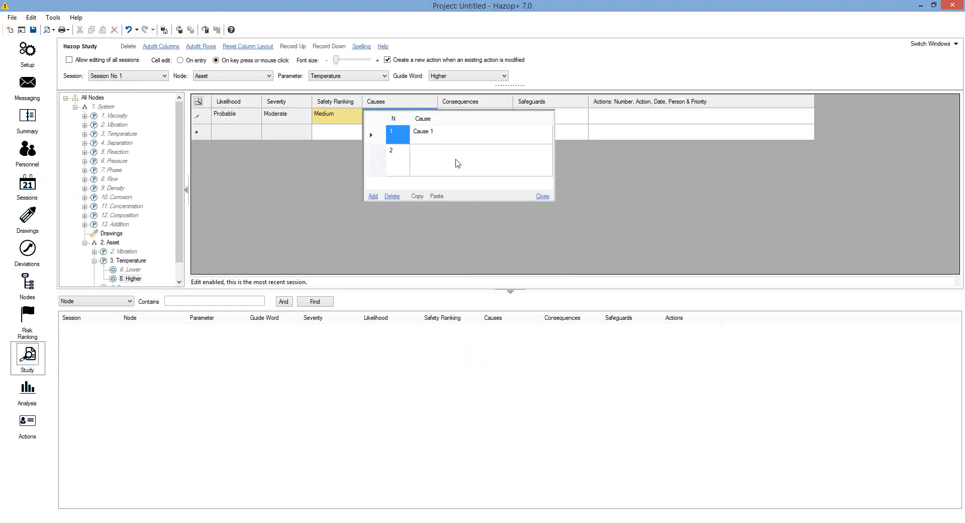
left_click(457, 160)
type("Cause 2")
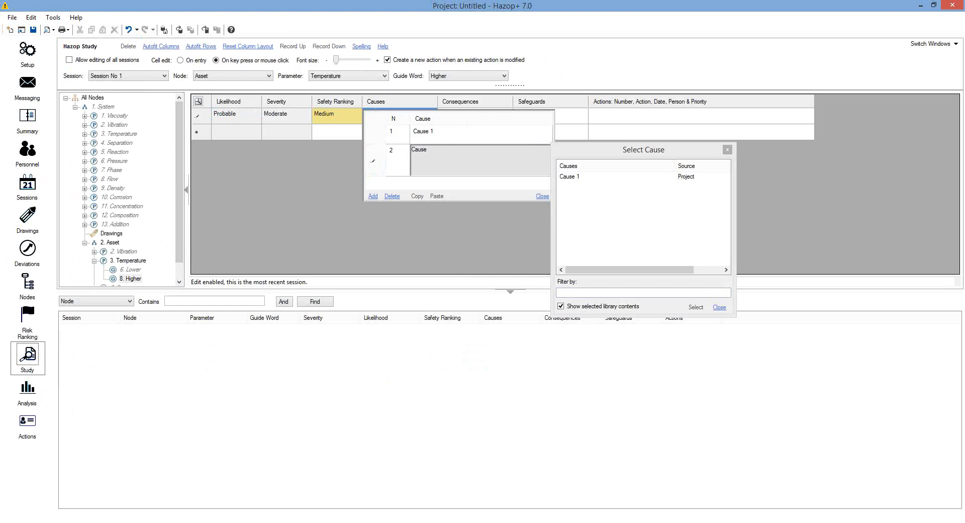
left_click(541, 196)
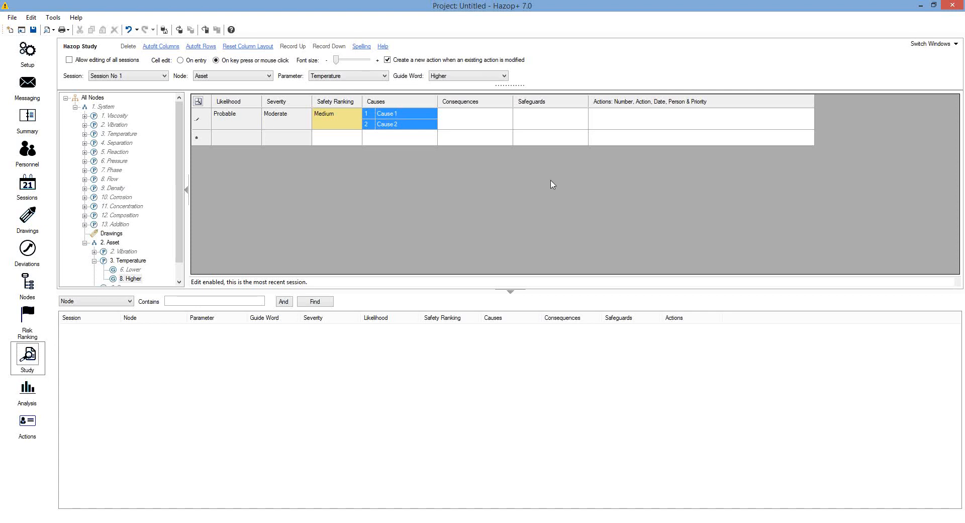
Add 'Consequence 1' to the Temperature Higher record's consequences
left_click(467, 125)
left_click(467, 125)
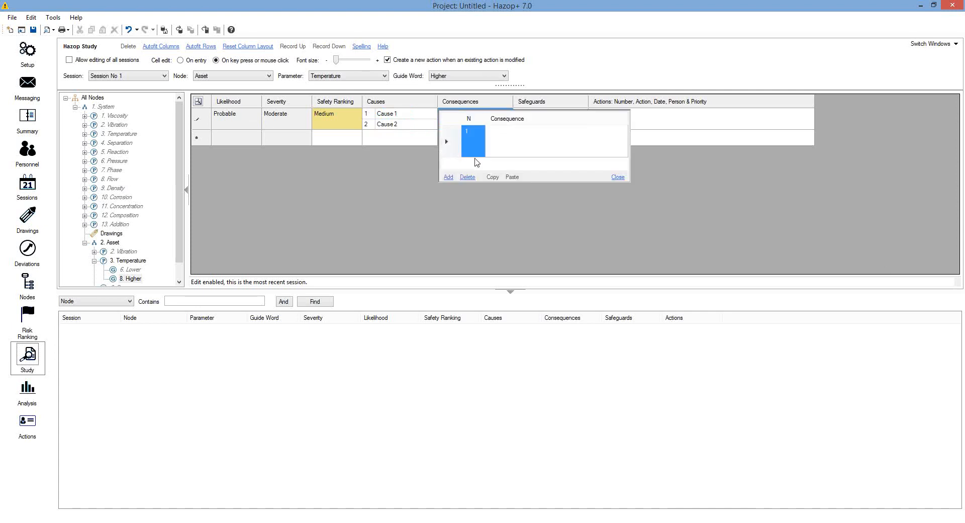
left_click(523, 146)
left_click(523, 146)
type("Consequence 1")
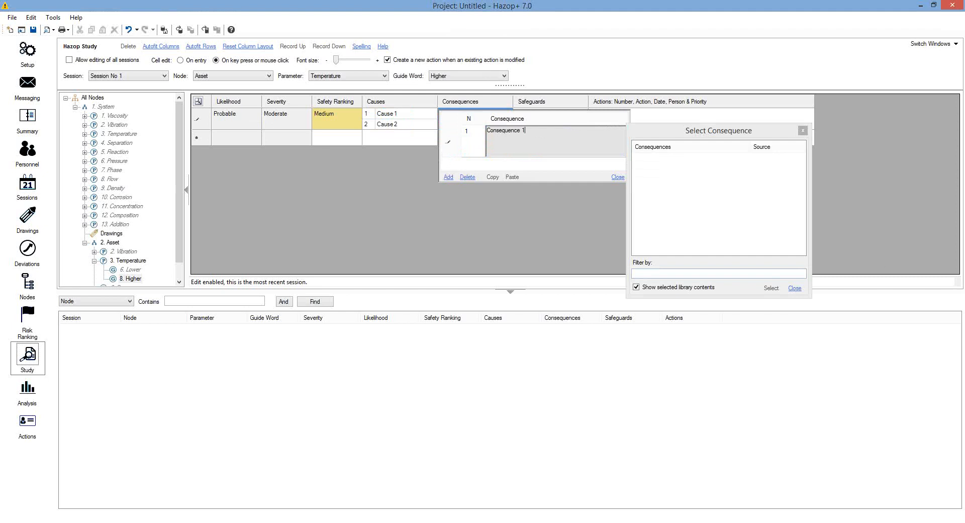
left_click(617, 178)
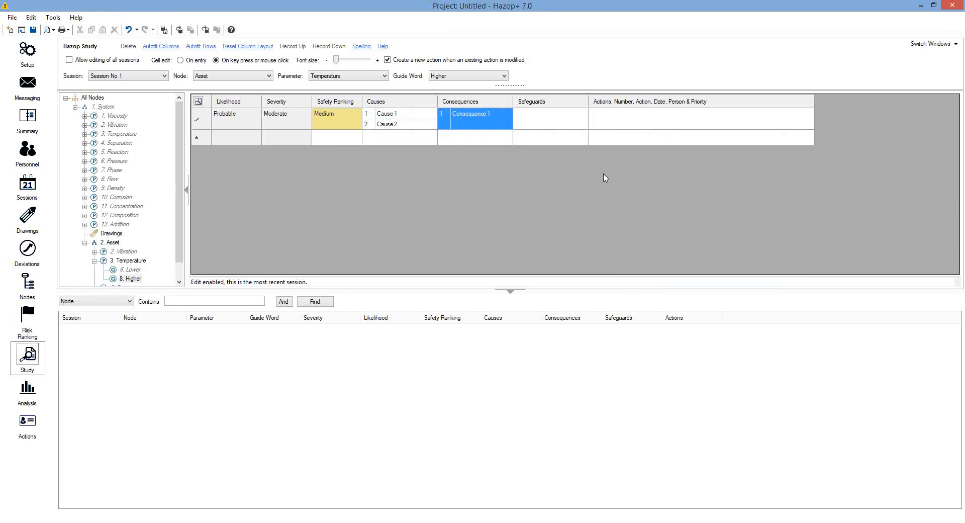
Add 'Safeguard 1' to the record's safeguards
left_click(552, 123)
left_click(553, 124)
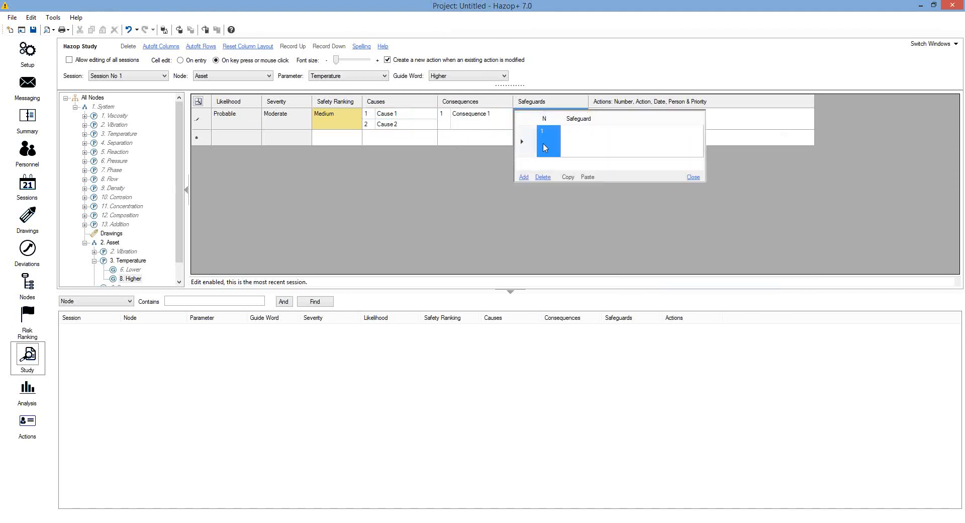
left_click(598, 136)
type("Safeguard 1")
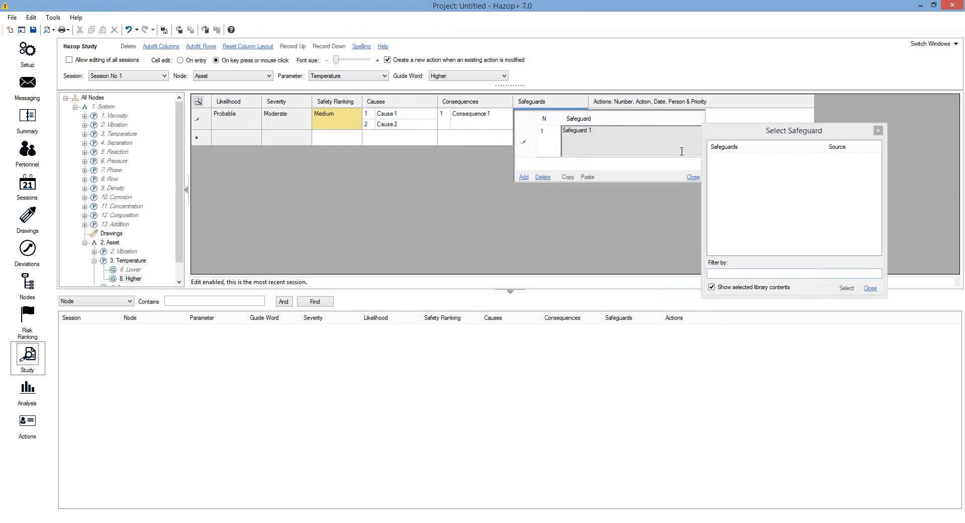
left_click(692, 177)
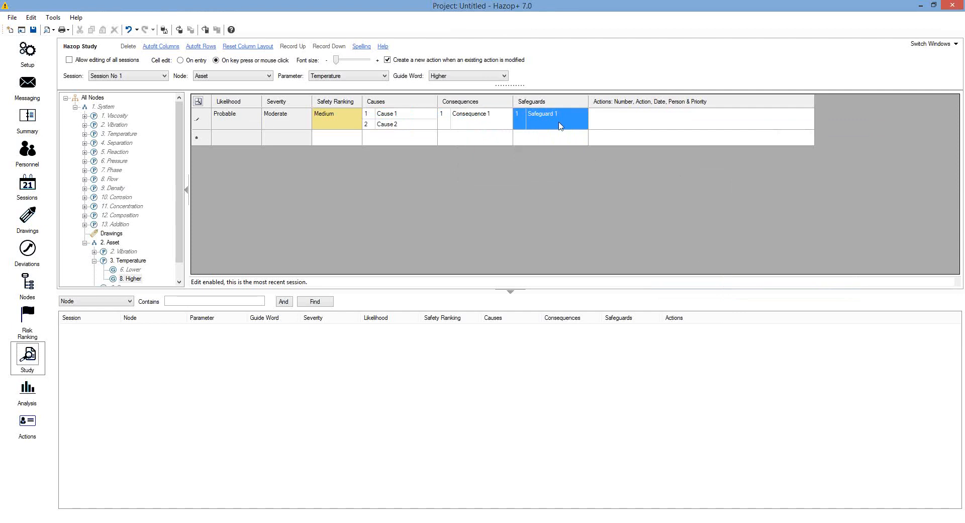
left_click(634, 121)
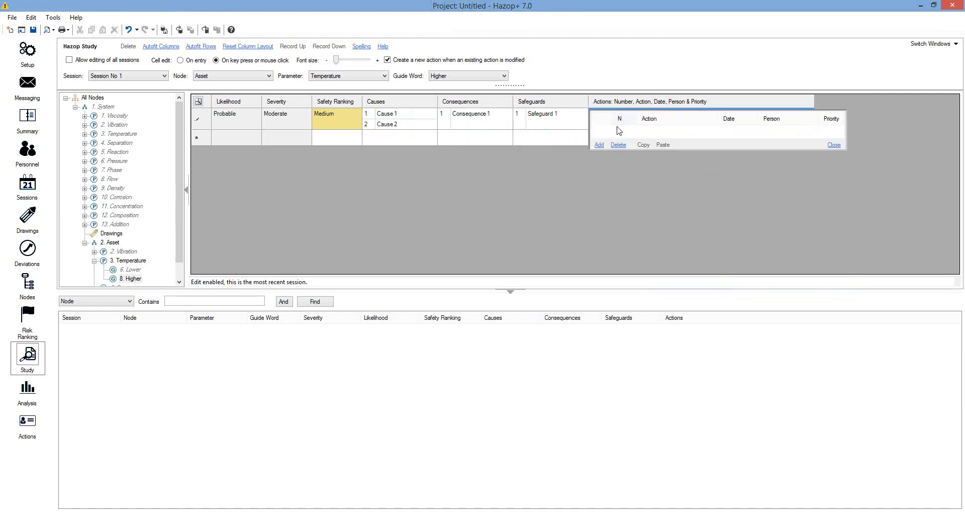
Add a new action on the record and name it 'Action 1'
left_click(599, 144)
left_click(664, 149)
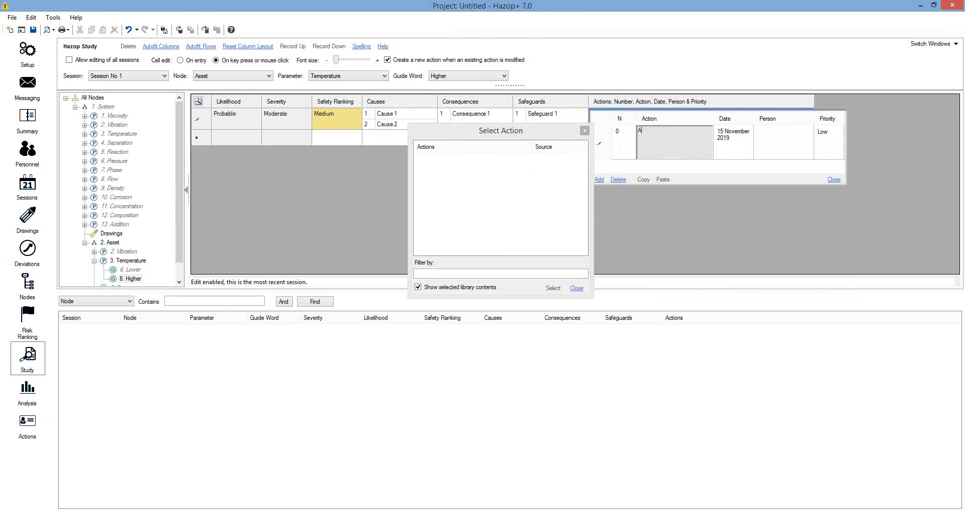
type("ion 1")
left_click(775, 146)
Assign a responsible person from the project personnel to Action 1
left_click(783, 140)
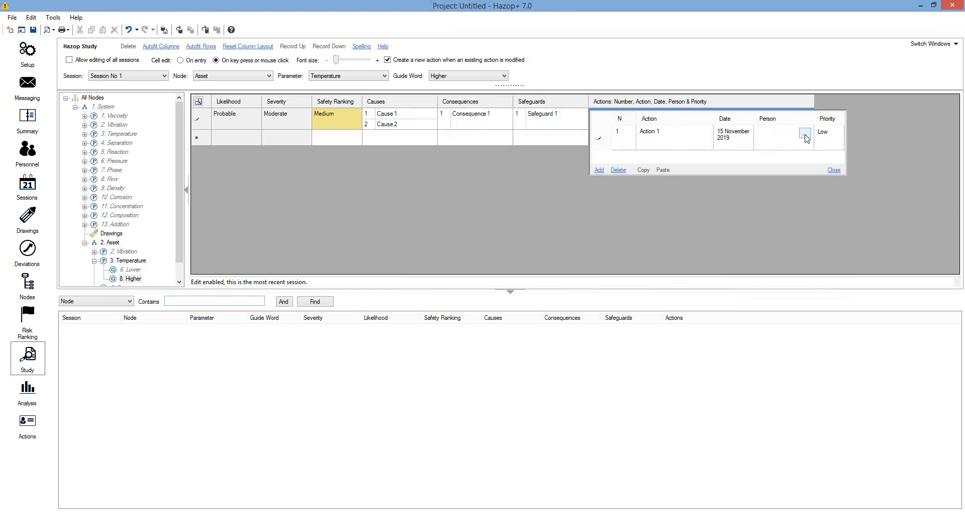
left_click(805, 135)
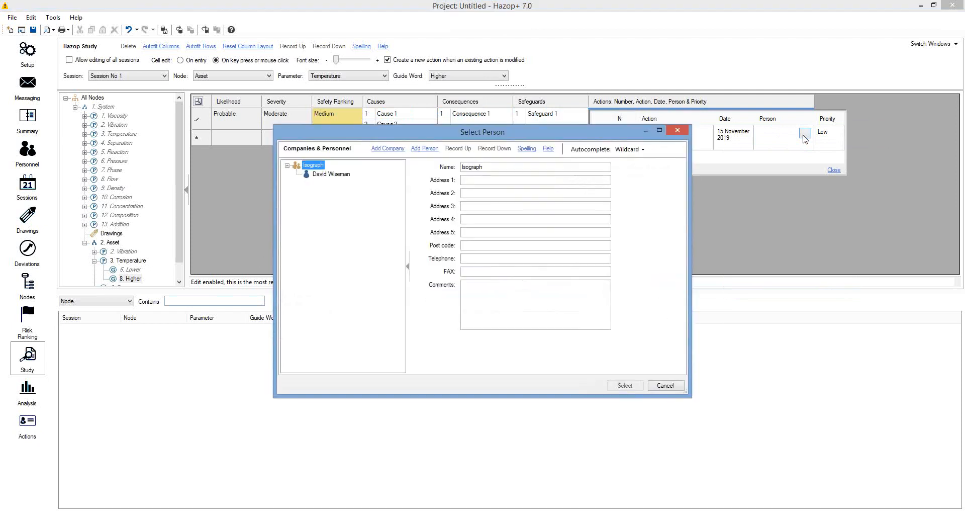
left_click(333, 174)
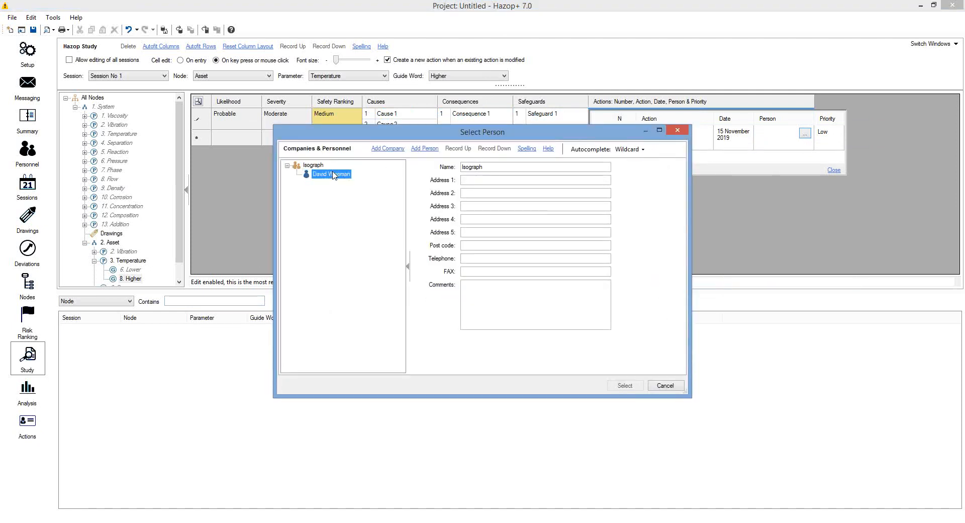
left_click(626, 386)
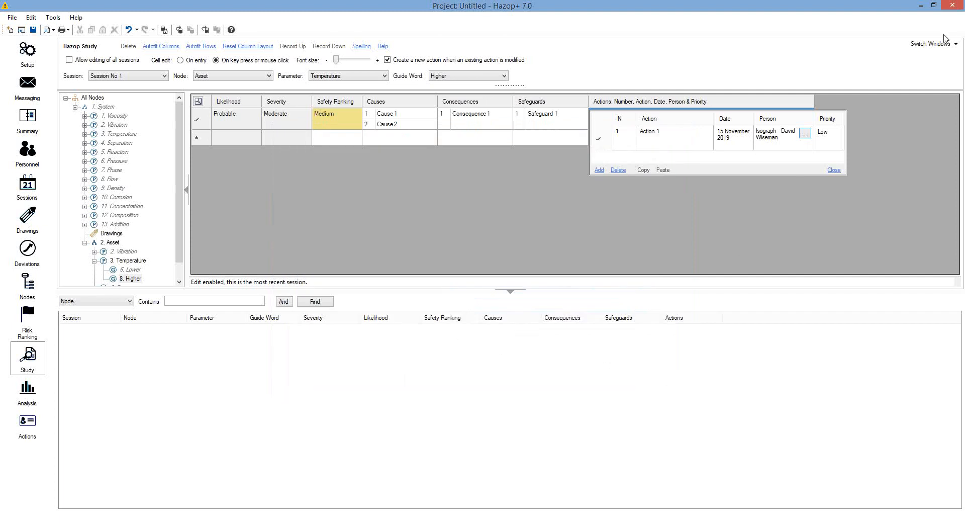
Set Action 1's priority to Medium and close the action details
left_click(832, 139)
left_click(832, 139)
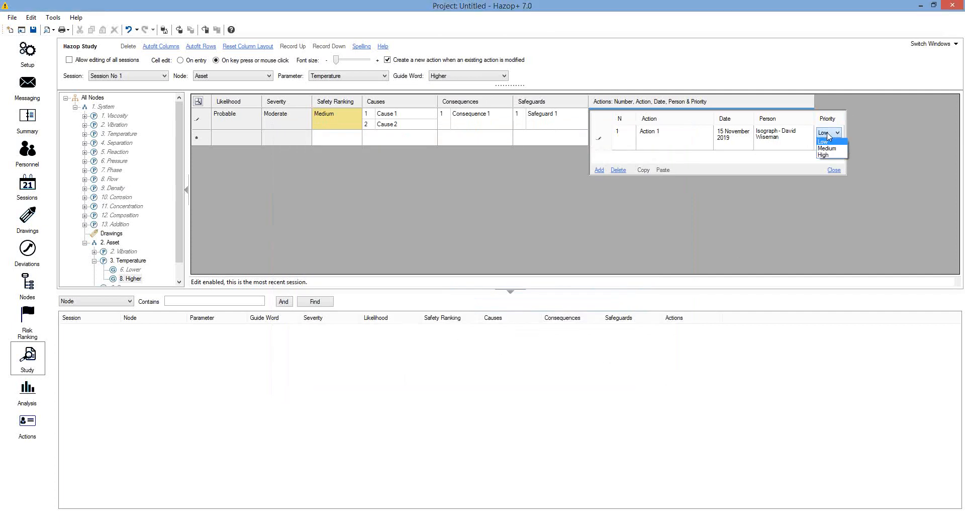
left_click(827, 150)
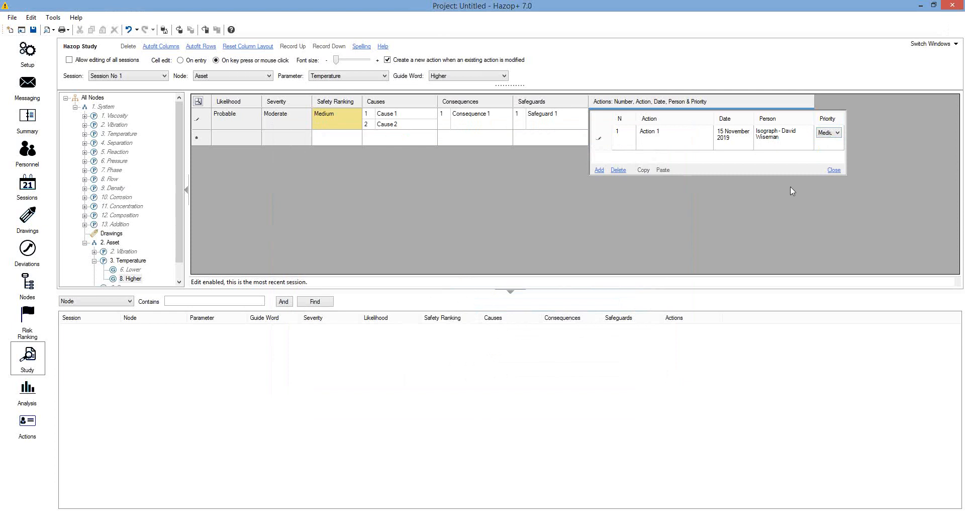
left_click(832, 176)
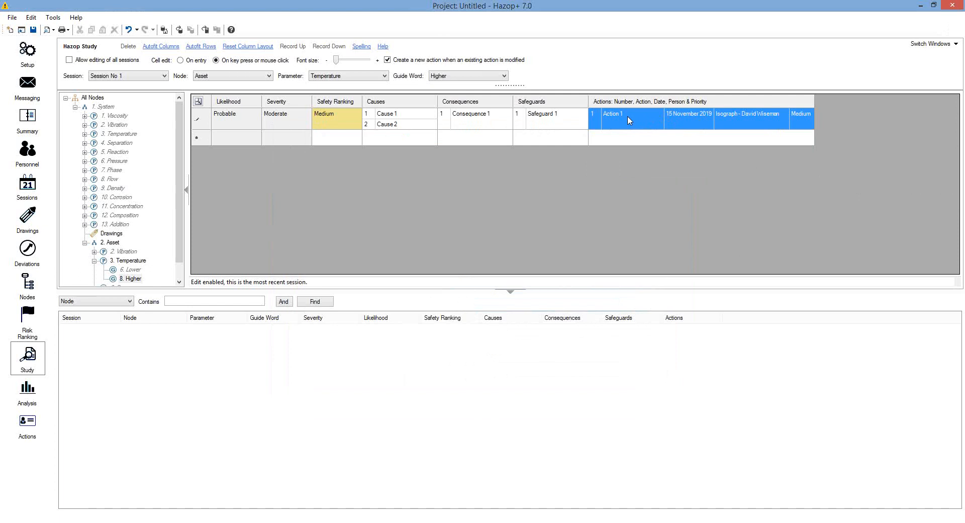
left_click(21, 425)
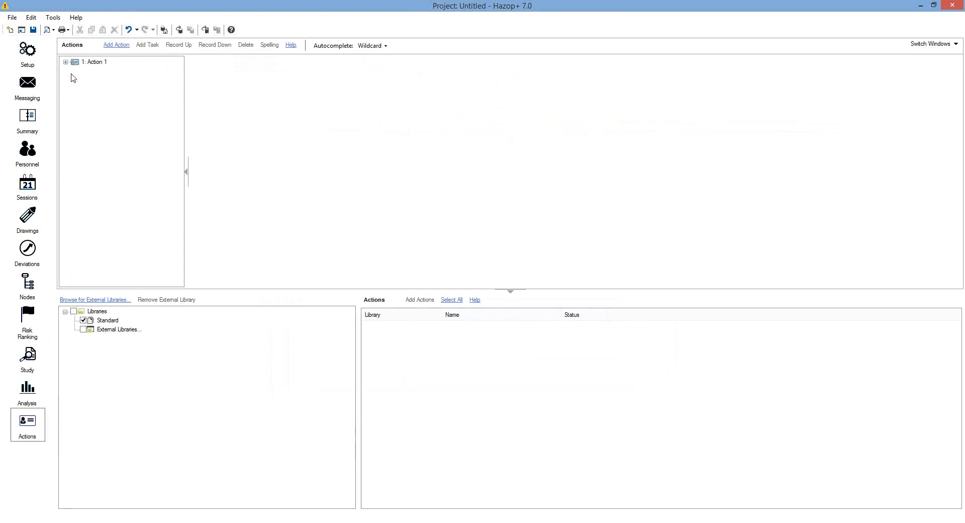
Expand Action 1 to view Cause 1, Cause 2, the Asset, Temperature, Higher record, and Tasks
left_click(64, 63)
left_click(91, 63)
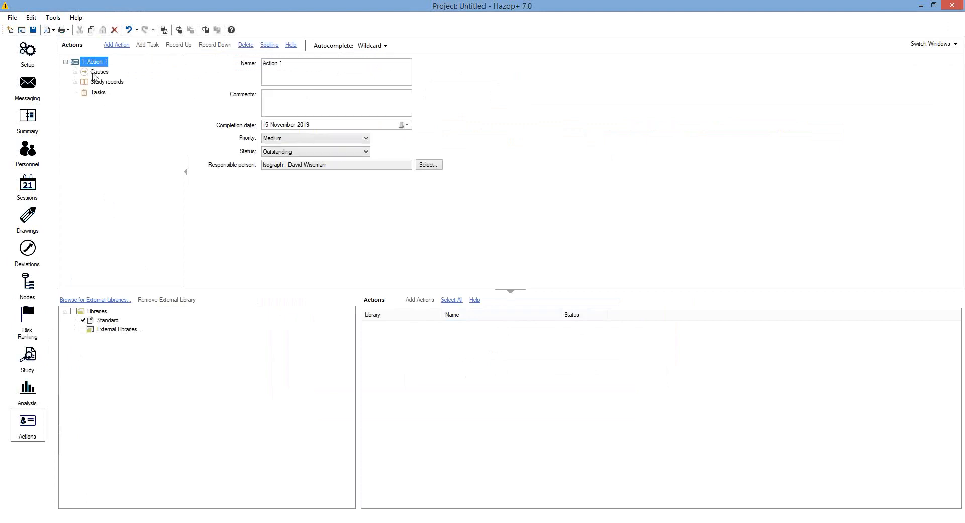
left_click(74, 72)
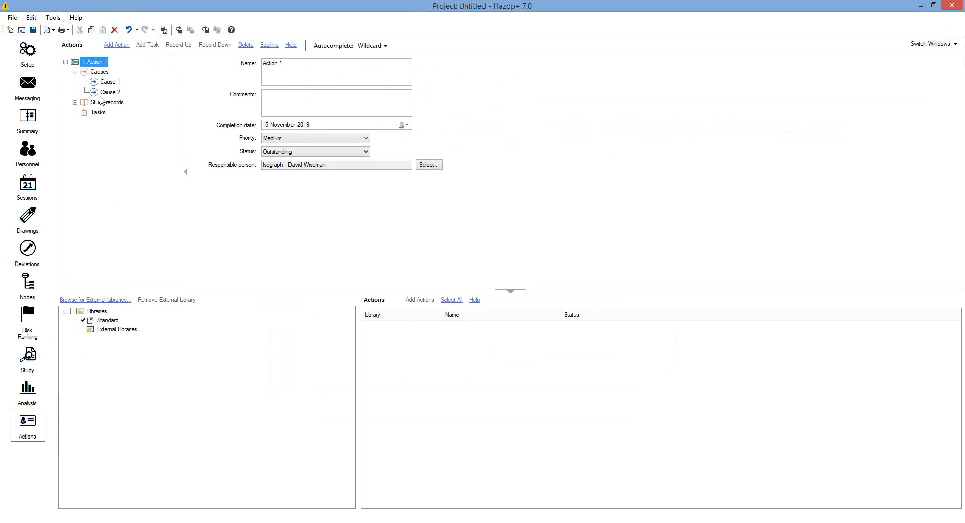
left_click(75, 102)
left_click(102, 113)
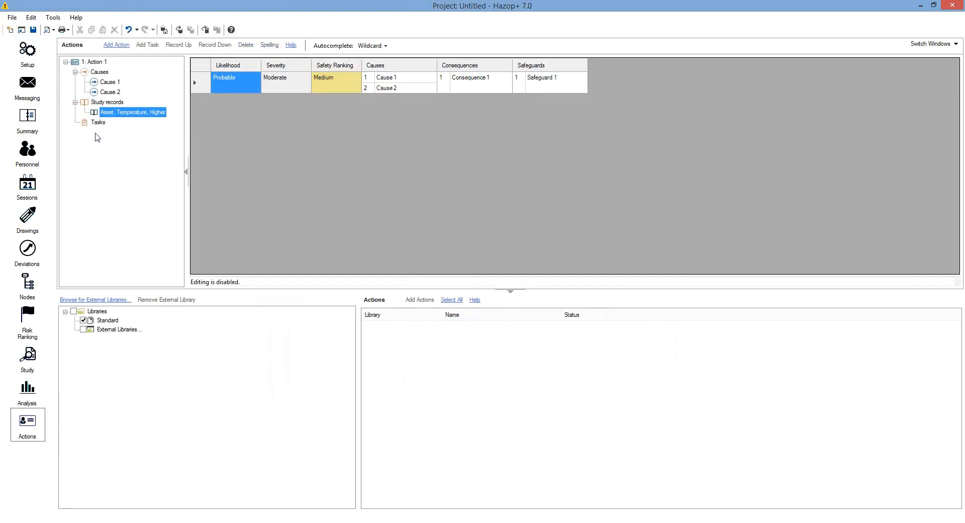
left_click(97, 125)
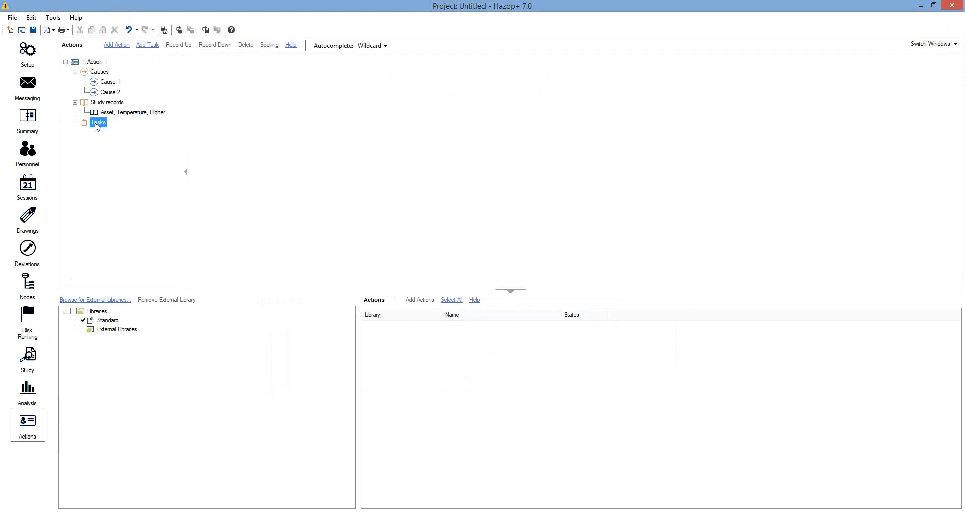
Add a New Task to Action 1 with status Outstanding, then view the project Summary
left_click(146, 46)
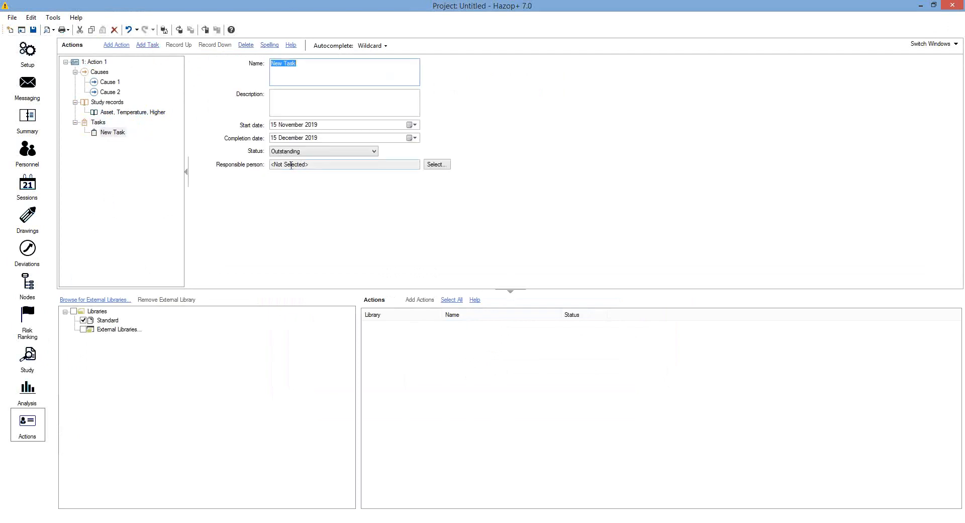
left_click(351, 151)
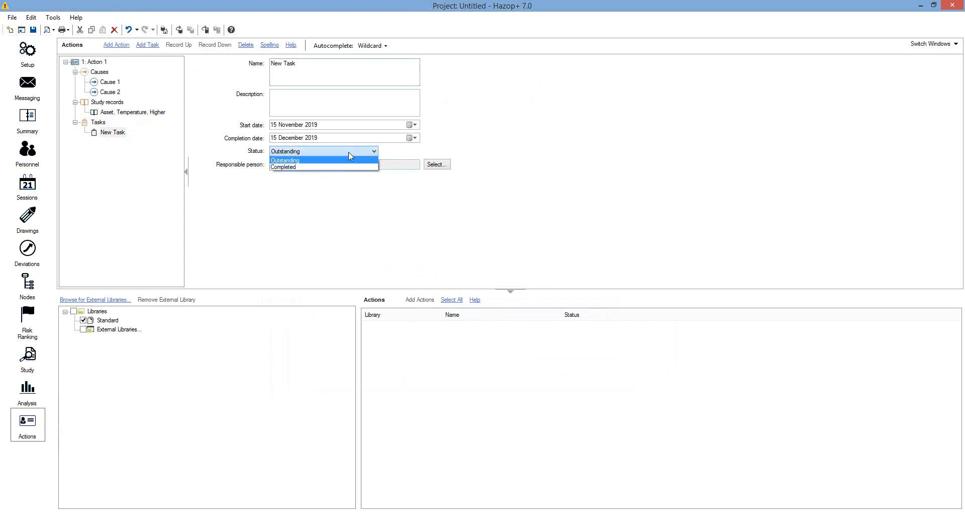
left_click(335, 93)
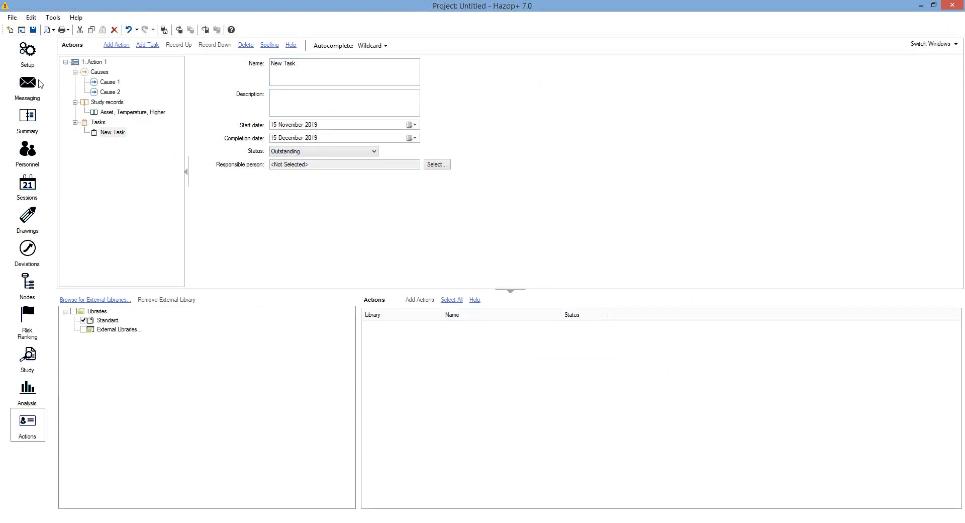
left_click(31, 119)
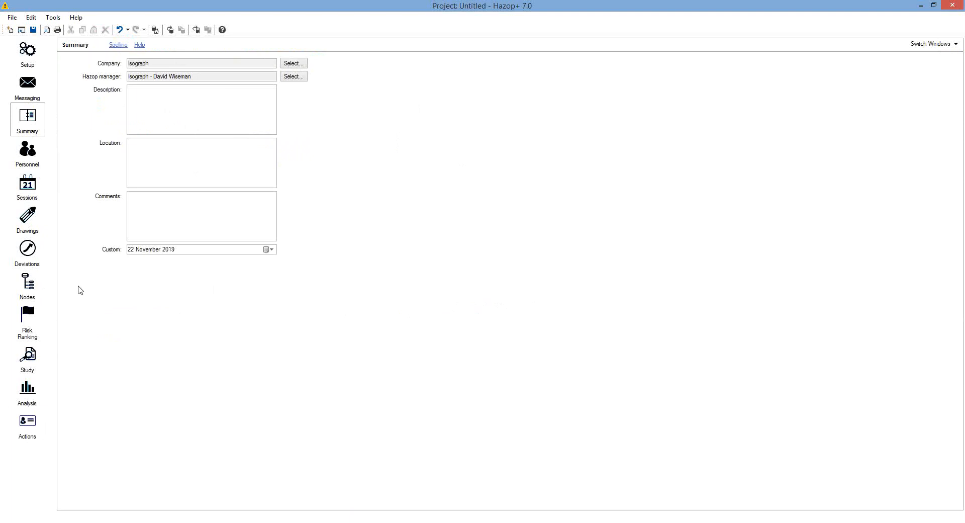
Start opening another project and choose not to save changes to the current one
left_click(15, 19)
left_click(14, 18)
left_click(13, 18)
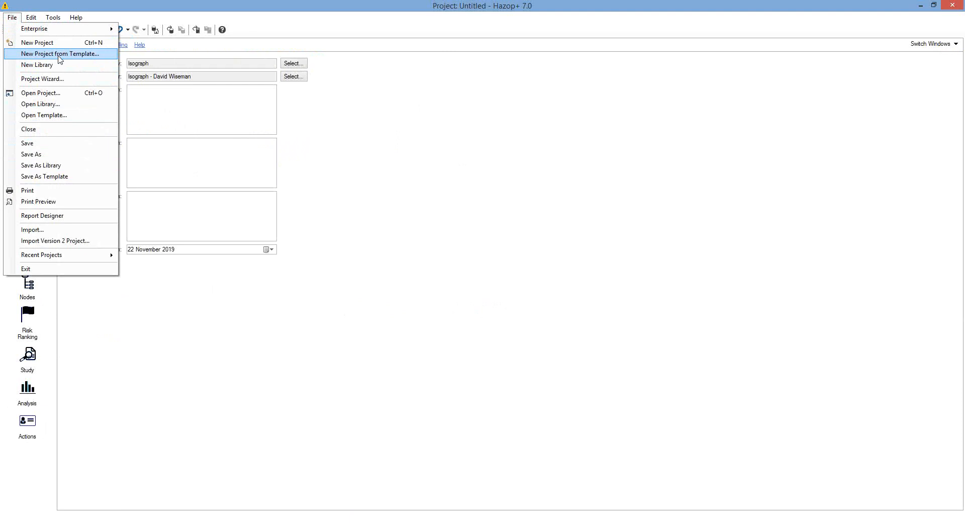
left_click(359, 142)
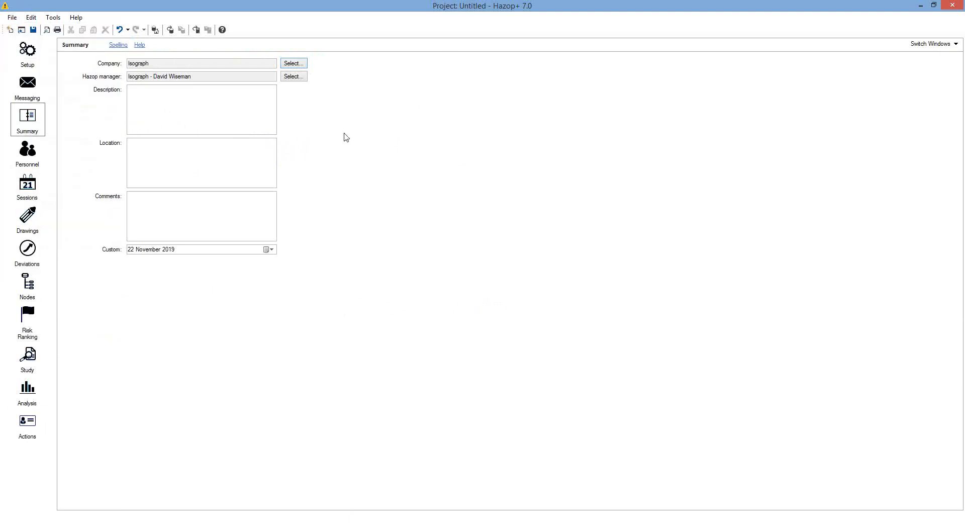
left_click(20, 30)
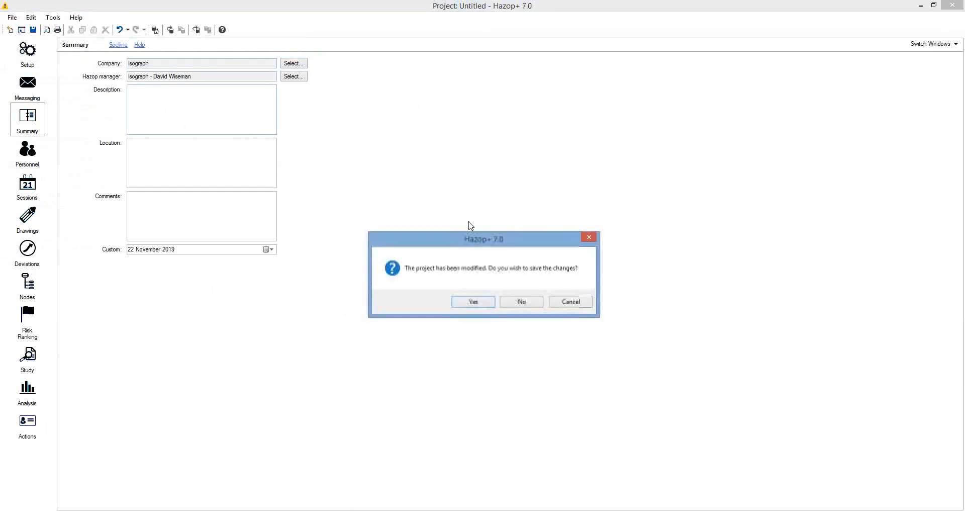
left_click(522, 301)
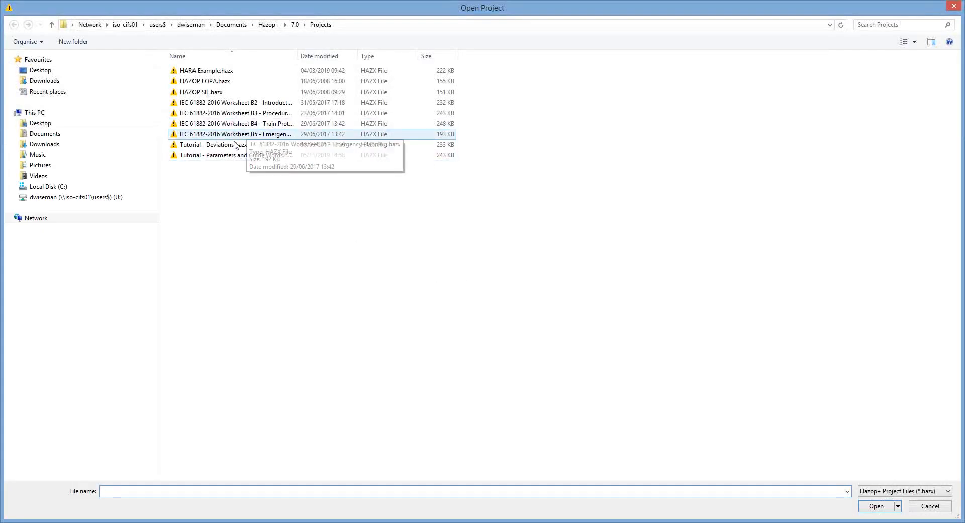
Open Tutorial - Parameters and Guide Words.hazx and review its Summary and Personnel pages
left_click(211, 157)
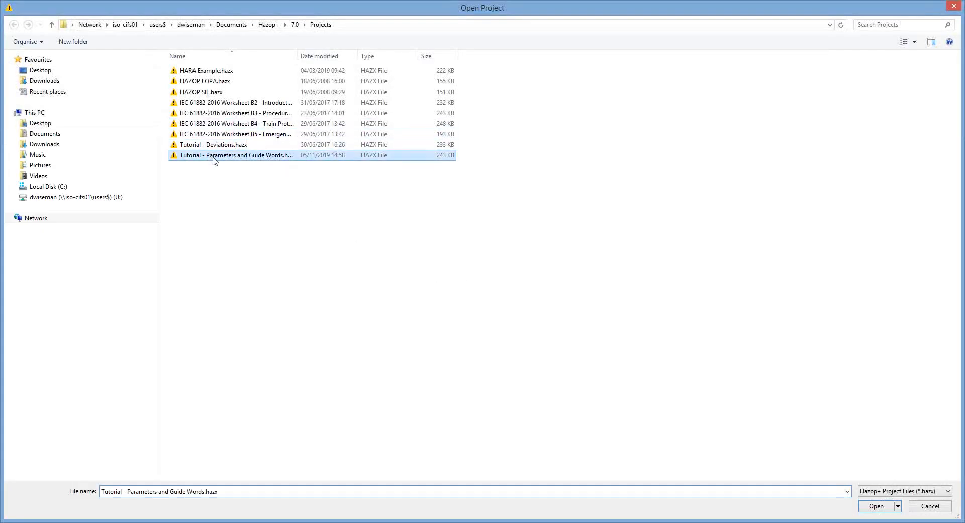
left_click(877, 506)
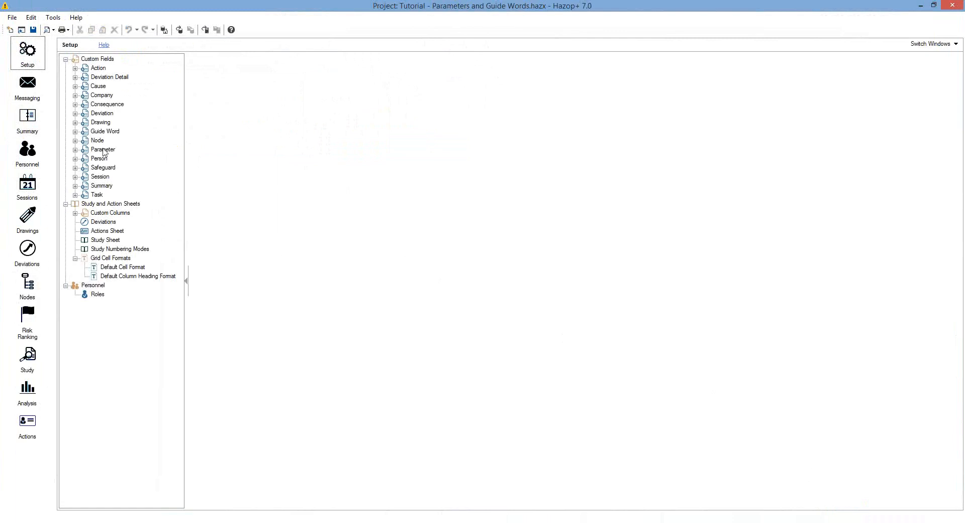
left_click(33, 122)
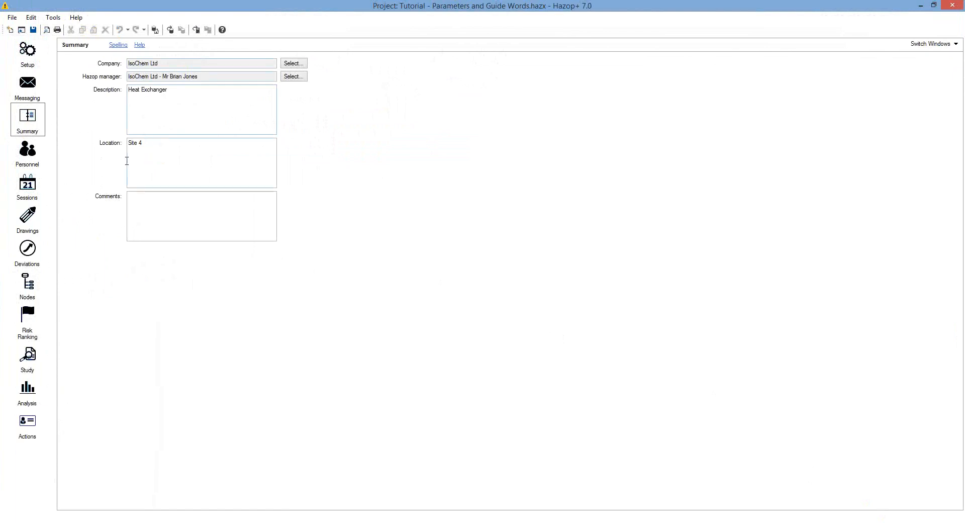
left_click(28, 153)
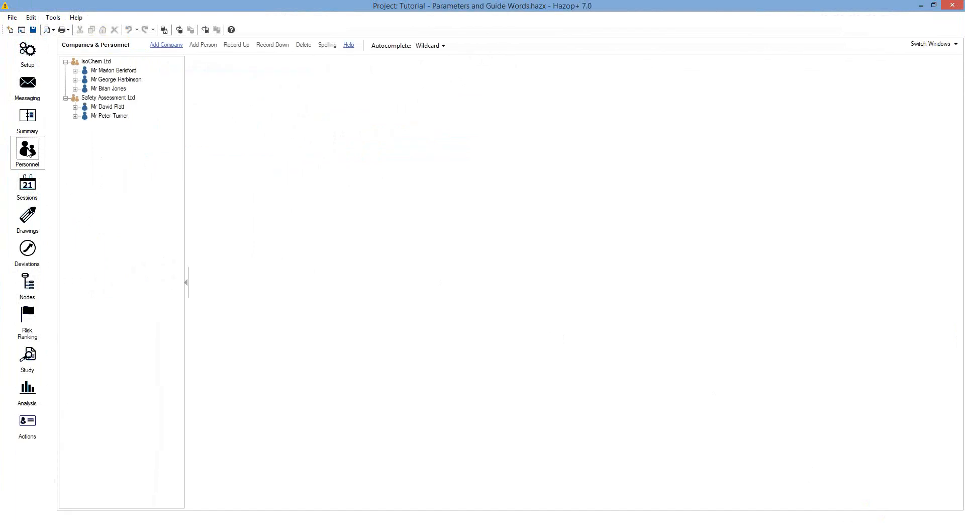
Review the Preliminary Session on the Sessions page, then move to the Drawings page
left_click(27, 186)
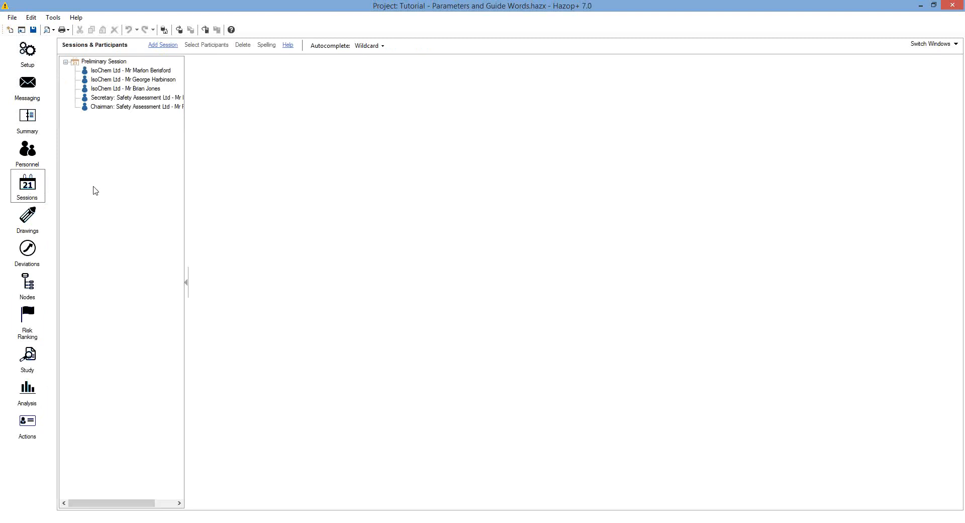
left_click(101, 62)
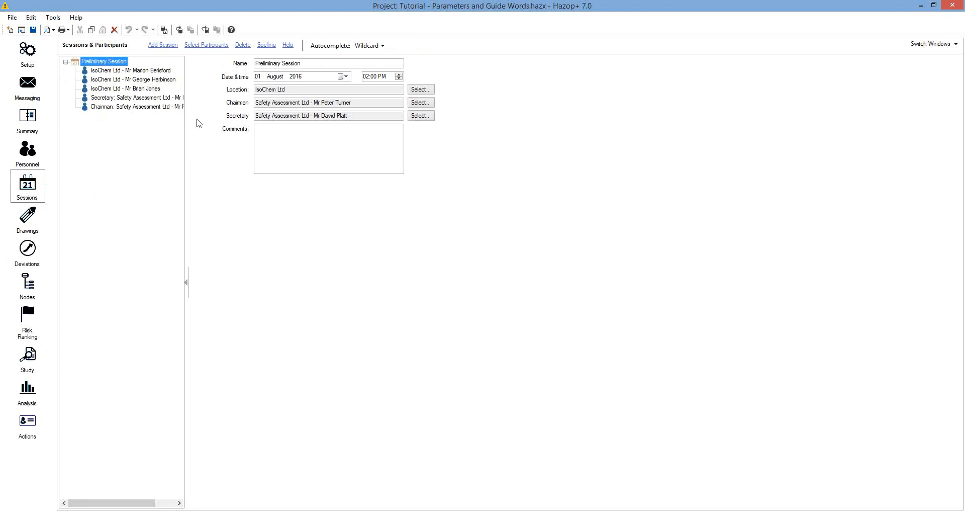
left_click(35, 220)
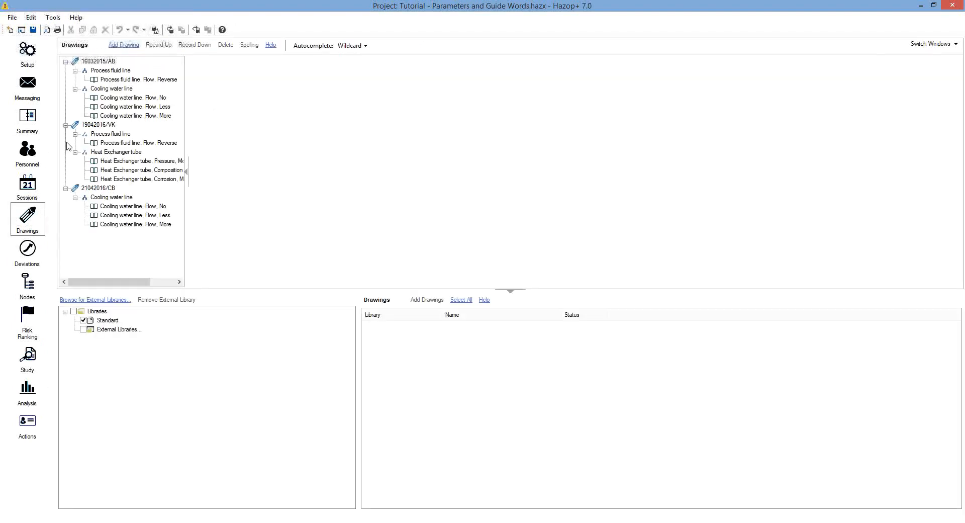
Check drawing 16032015/AB's records: Process fluid line Flow Reverse; Cooling water line Flow No, Less, More
left_click(101, 62)
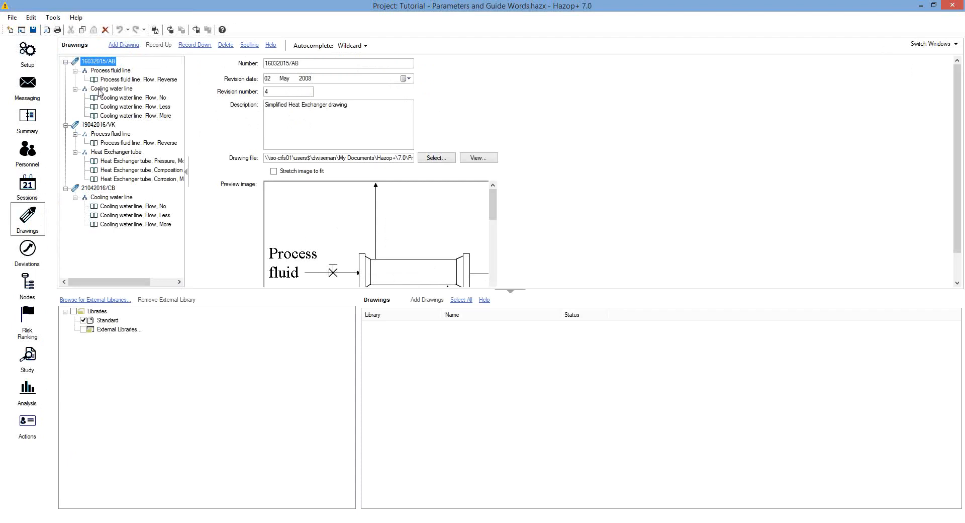
left_click(104, 72)
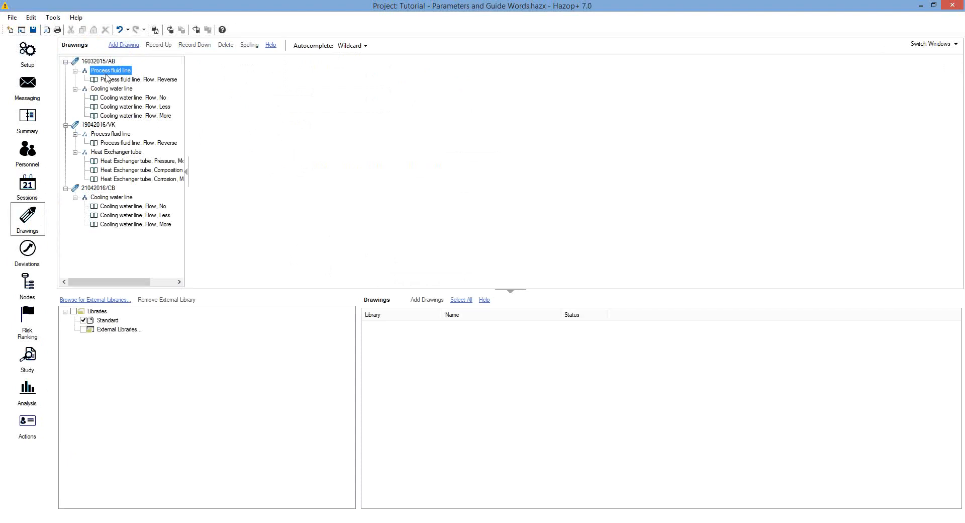
left_click(111, 82)
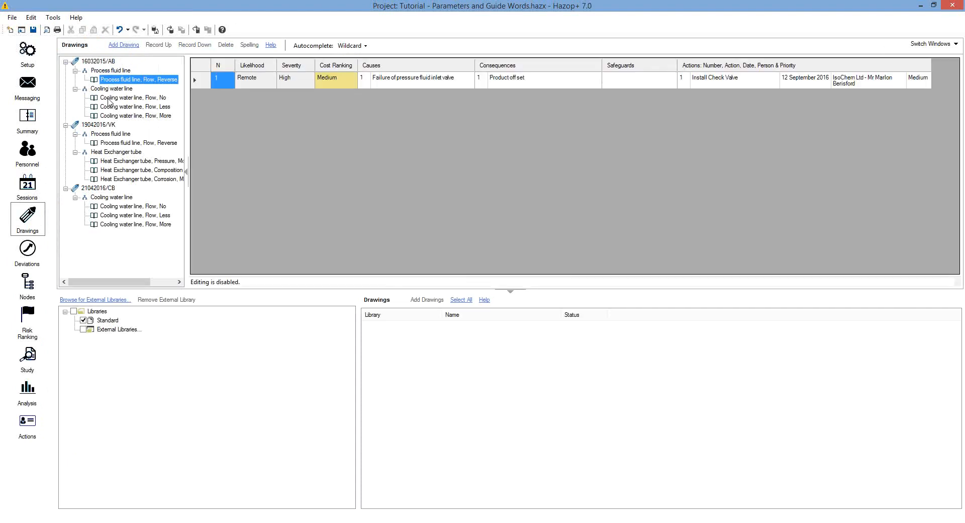
left_click(111, 99)
left_click(110, 108)
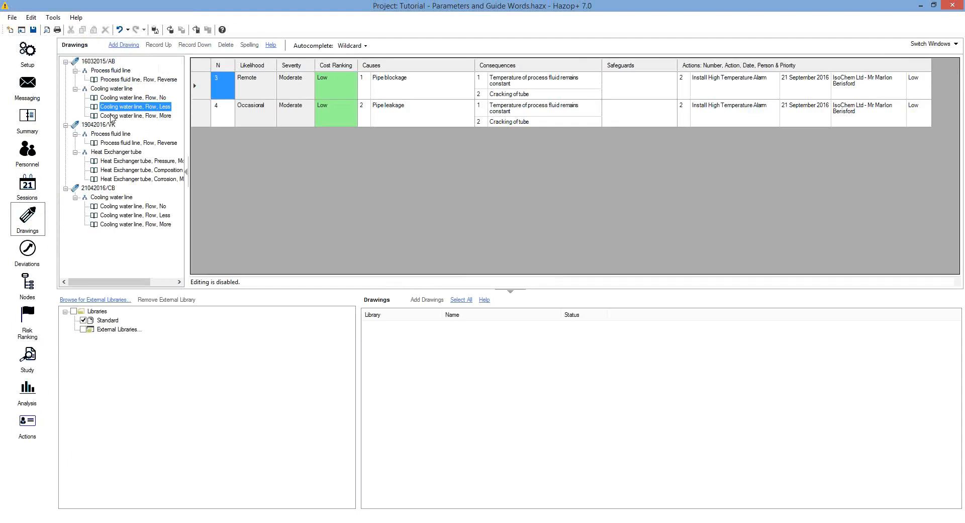
left_click(111, 116)
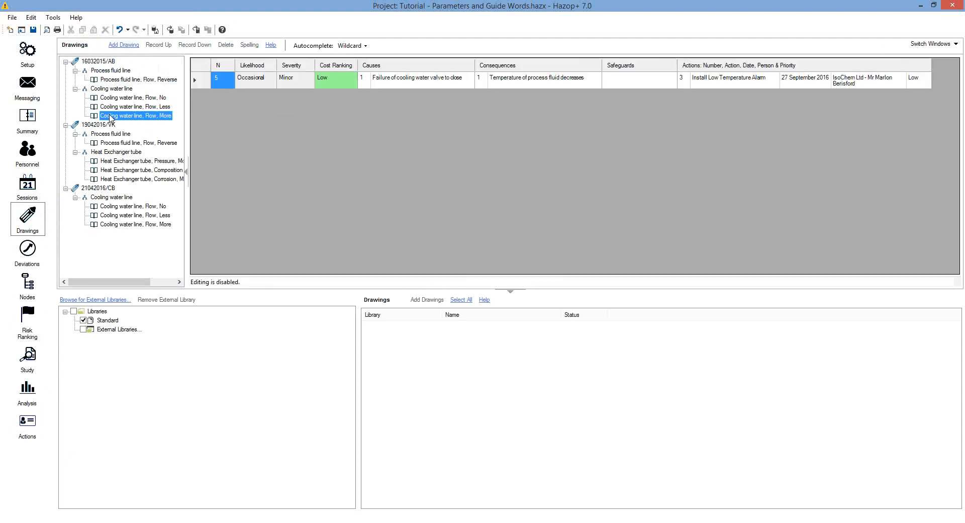
left_click(35, 254)
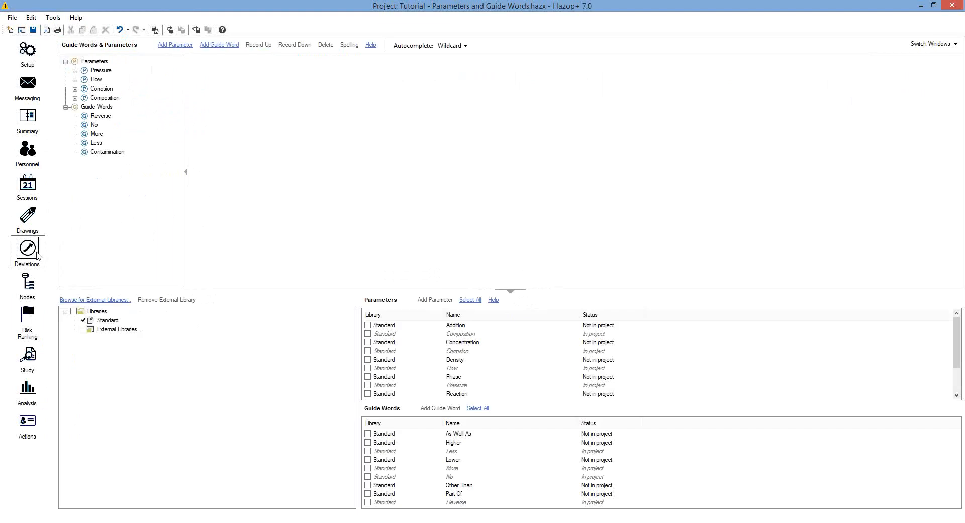
Expand the Process fluid line, Cooling water line and Heat Exchanger tube nodes to list their parameters
left_click(29, 283)
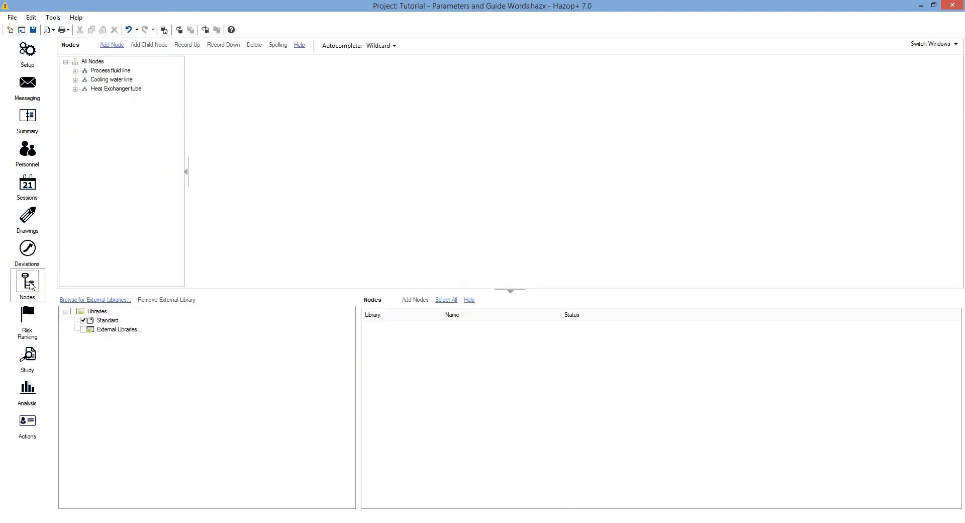
left_click(75, 71)
left_click(75, 116)
left_click(75, 162)
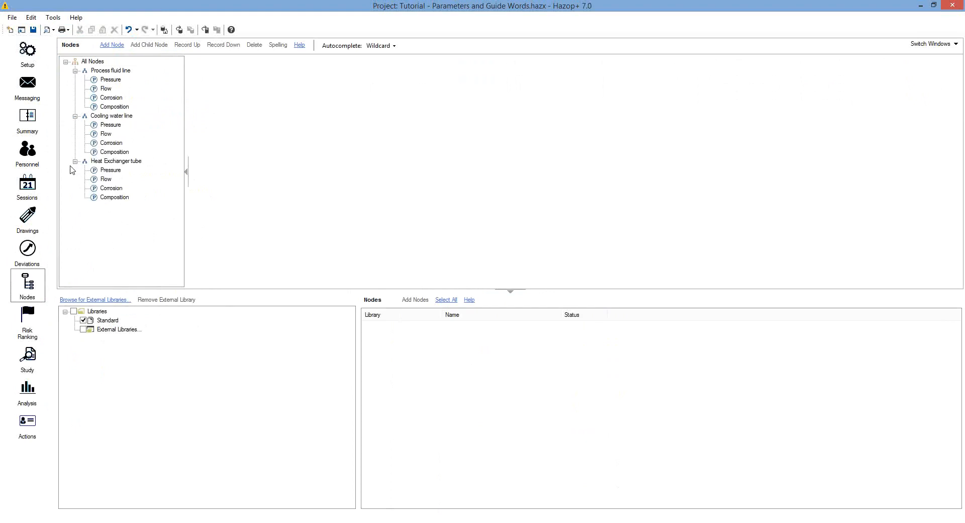
Display the Cost Ranking risk matrix, then go to the Study worksheet
left_click(28, 322)
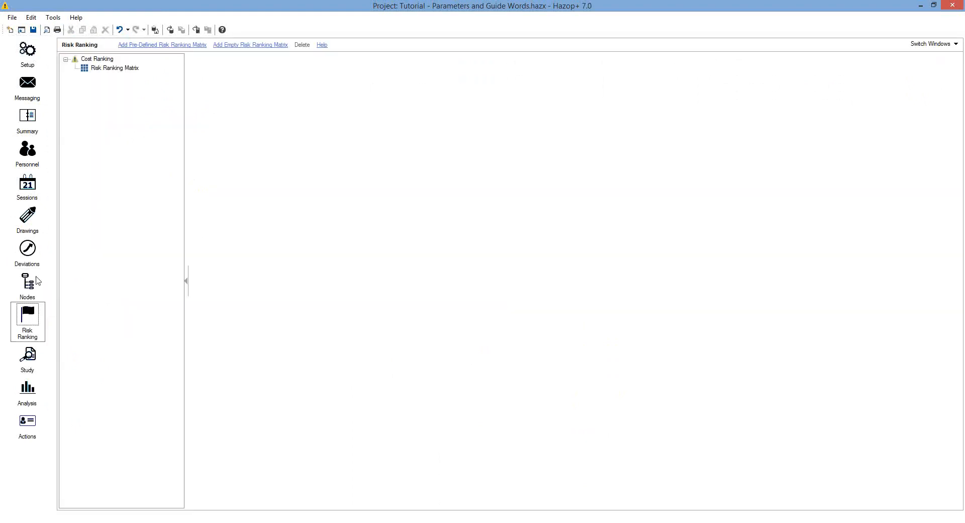
left_click(95, 69)
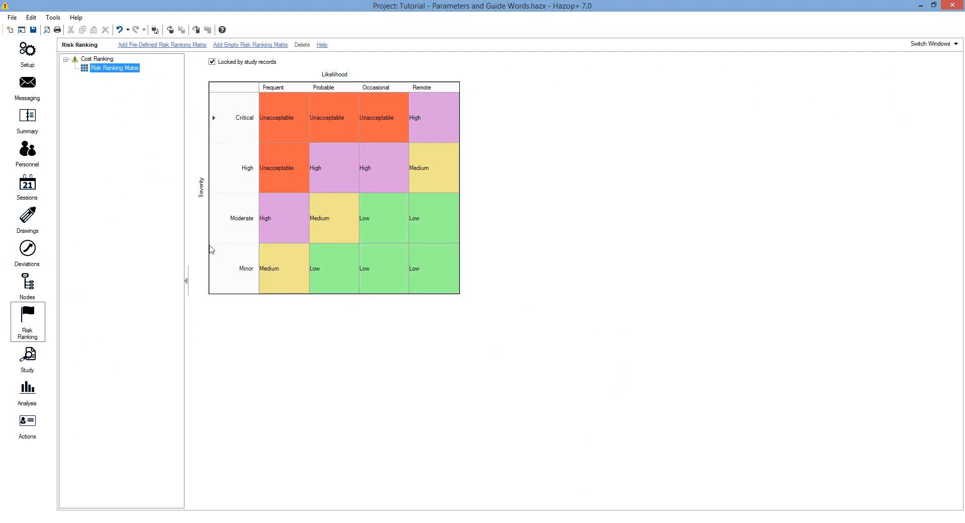
left_click(37, 357)
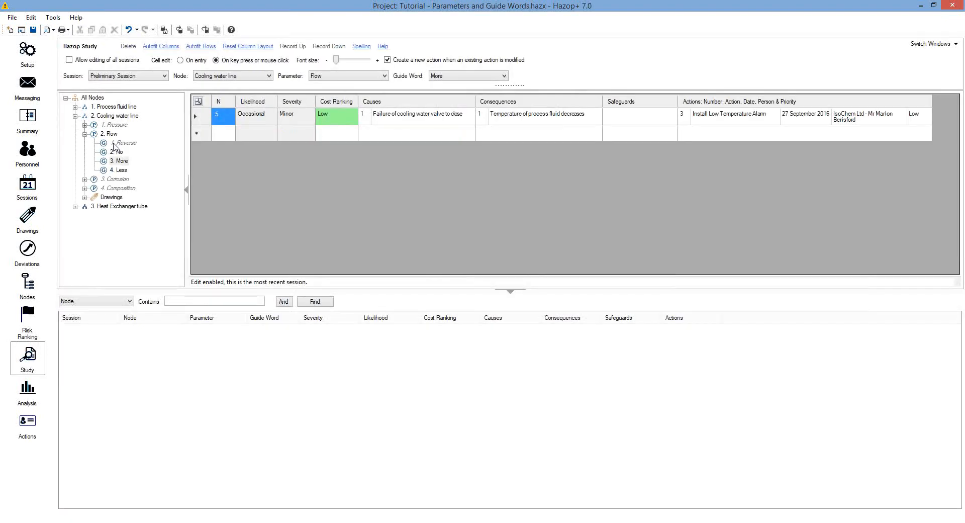
Show study records for Cooling water line, Process fluid line, then Heat Exchanger tube, checking Analysis and Actions
left_click(111, 116)
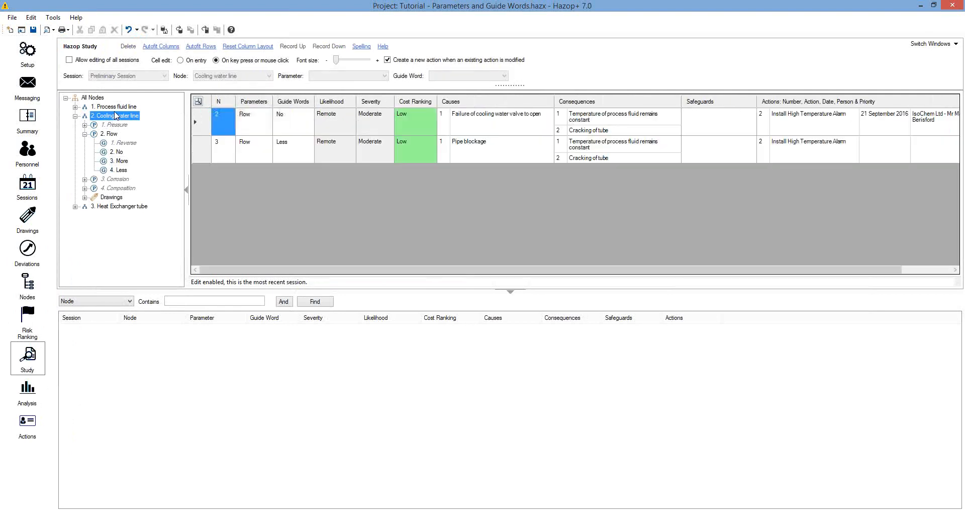
left_click(115, 108)
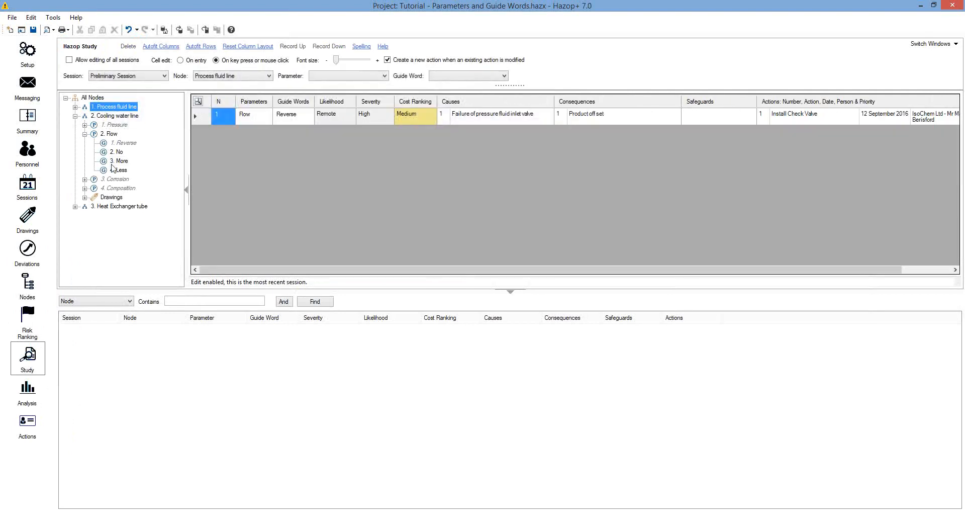
left_click(105, 208)
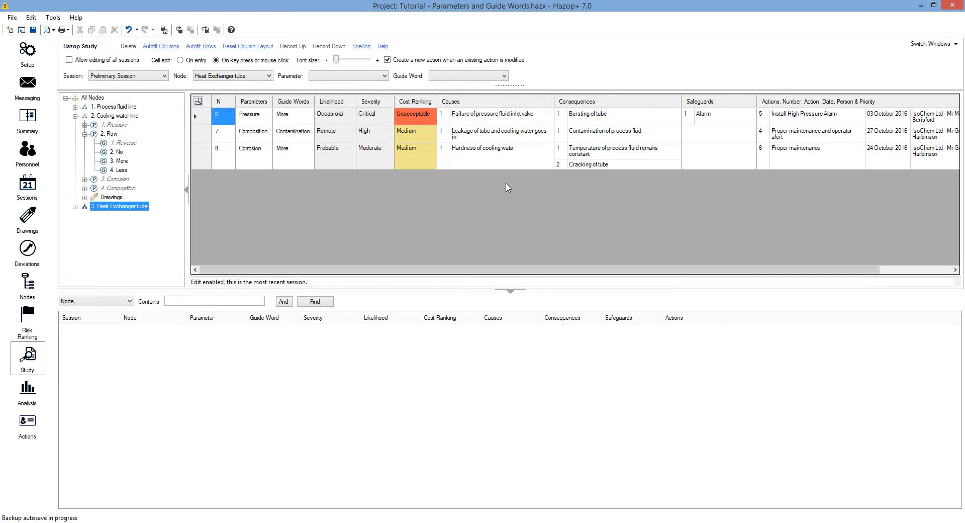
left_click(21, 397)
left_click(27, 422)
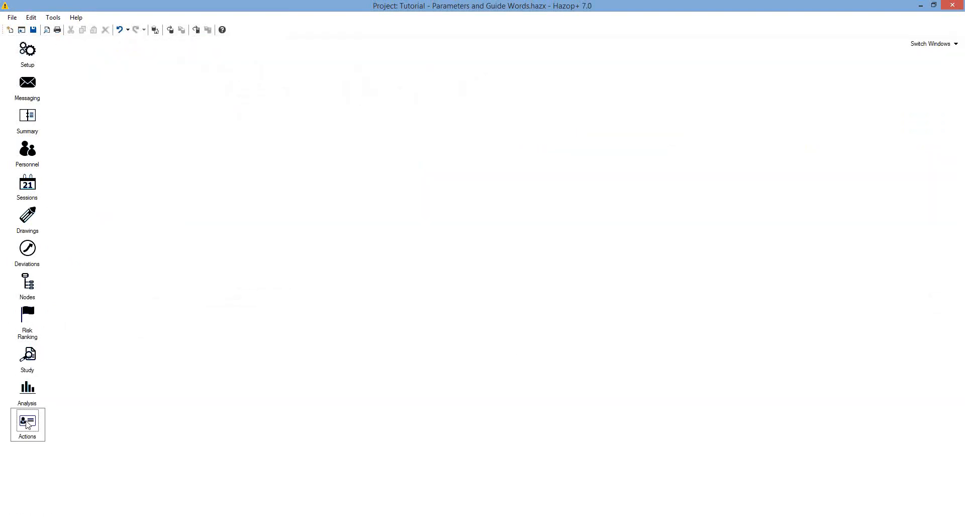
left_click(28, 358)
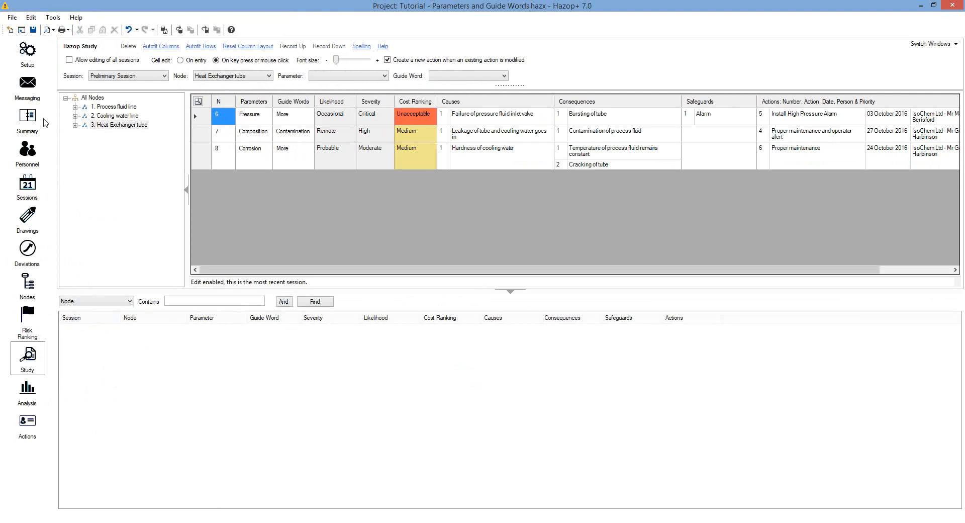
Open a print preview of the Study Records (By Session) report
left_click(13, 20)
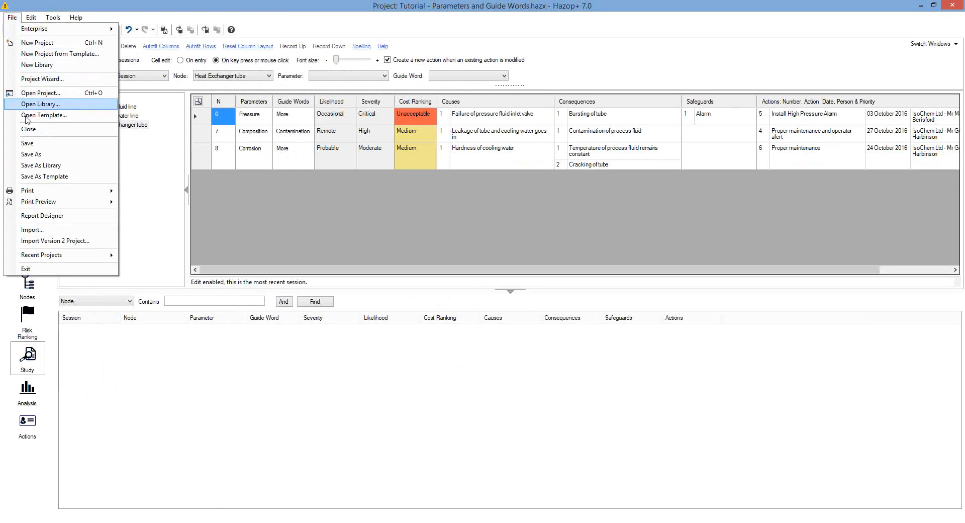
mouse_move(44, 204)
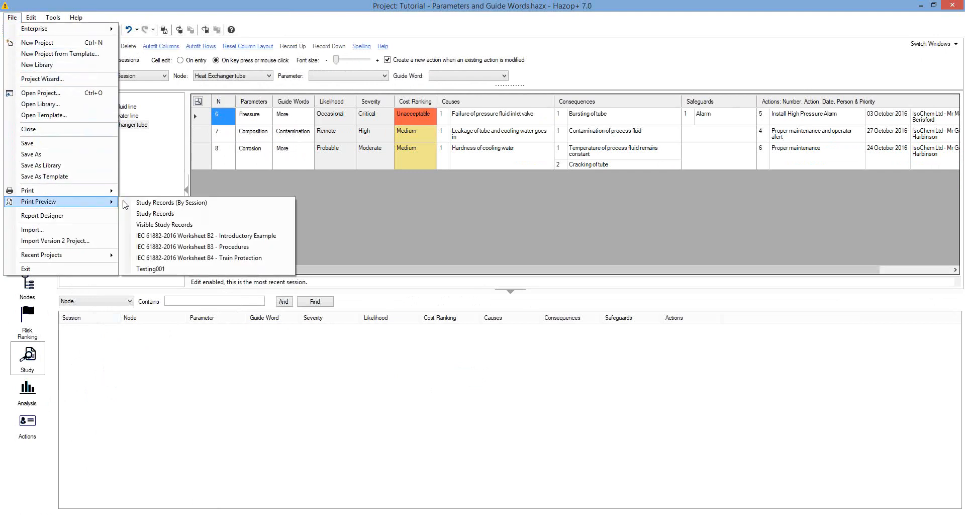
left_click(153, 205)
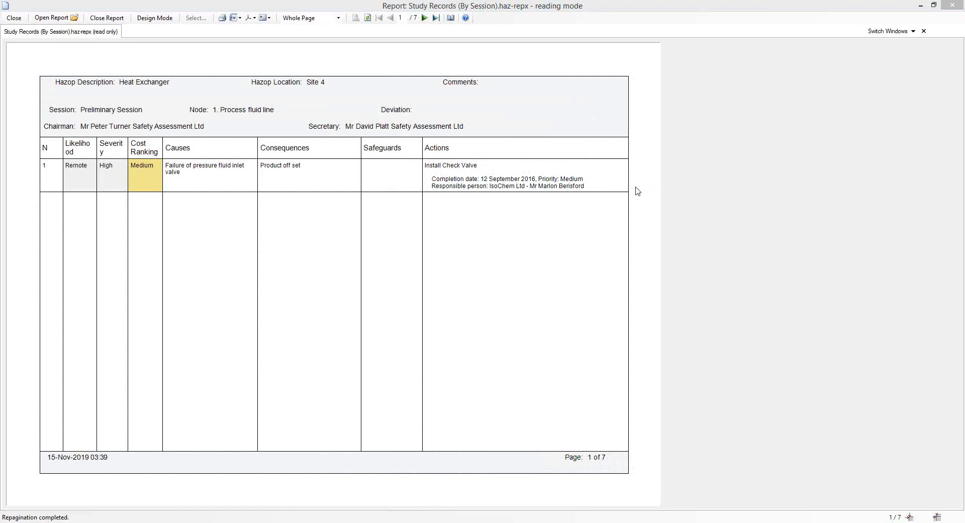
Page through the report to its last page, 7 of 7
left_click(425, 18)
left_click(425, 18)
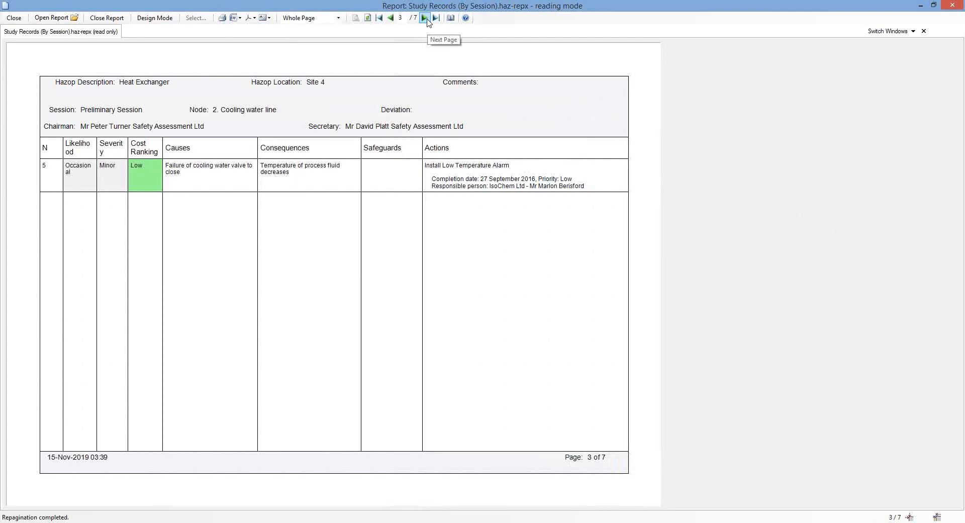
left_click(425, 18)
left_click(425, 18)
left_click(425, 18)
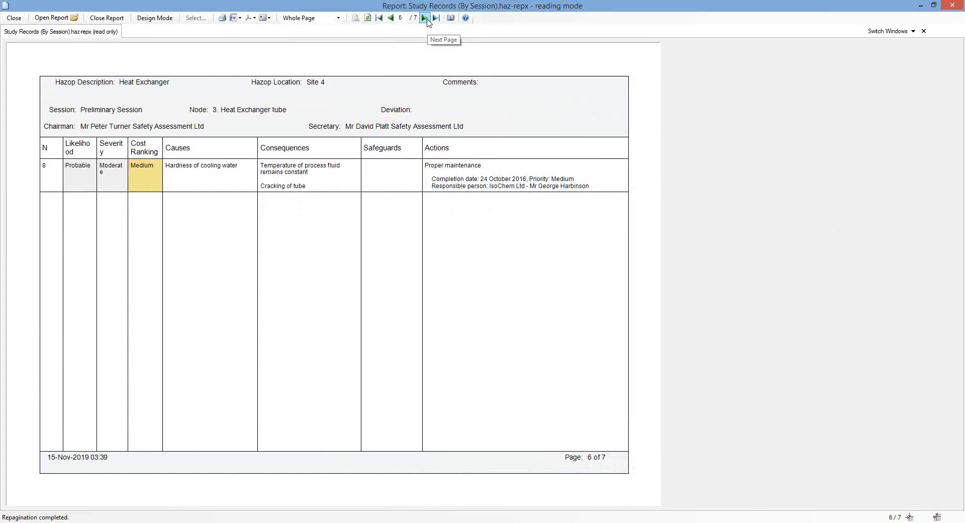
left_click(425, 18)
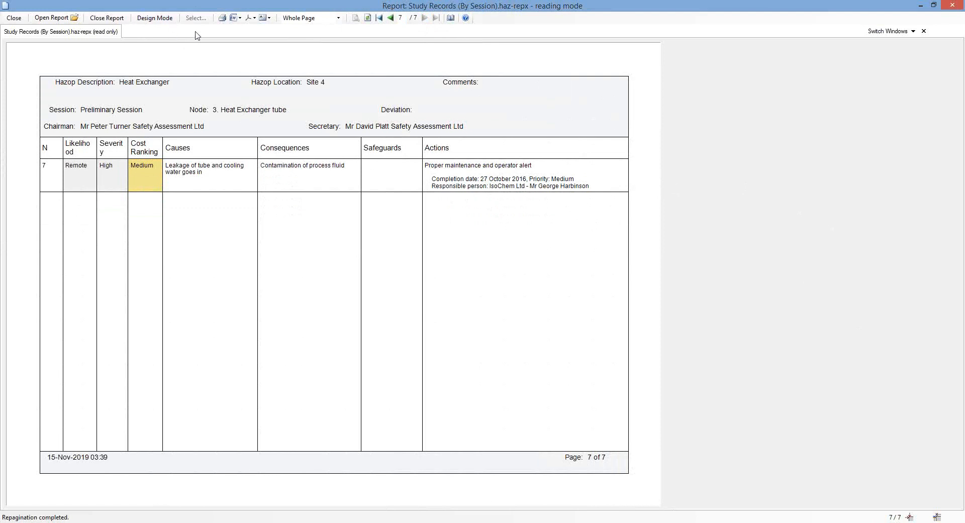
Look over the Word and PDF publishing options in the preview toolbar without picking one
left_click(237, 22)
mouse_move(249, 22)
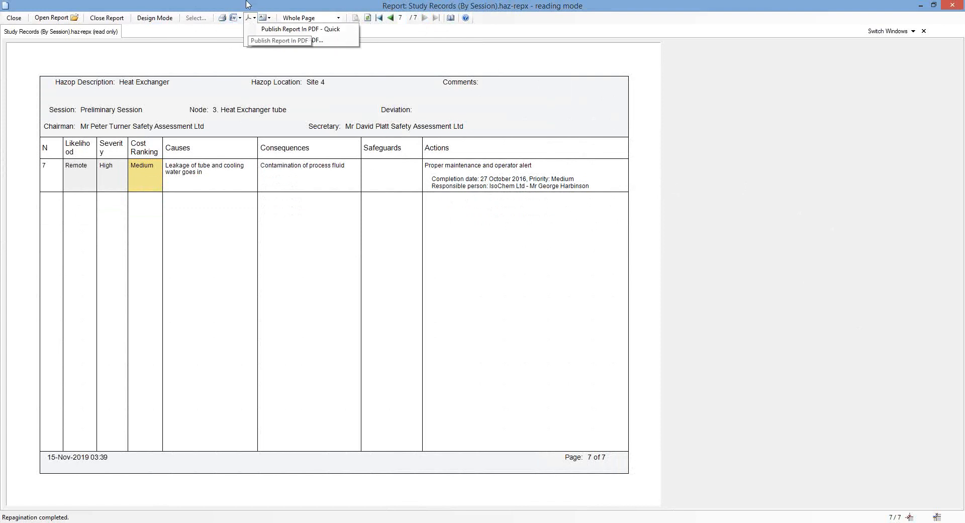
left_click(248, 3)
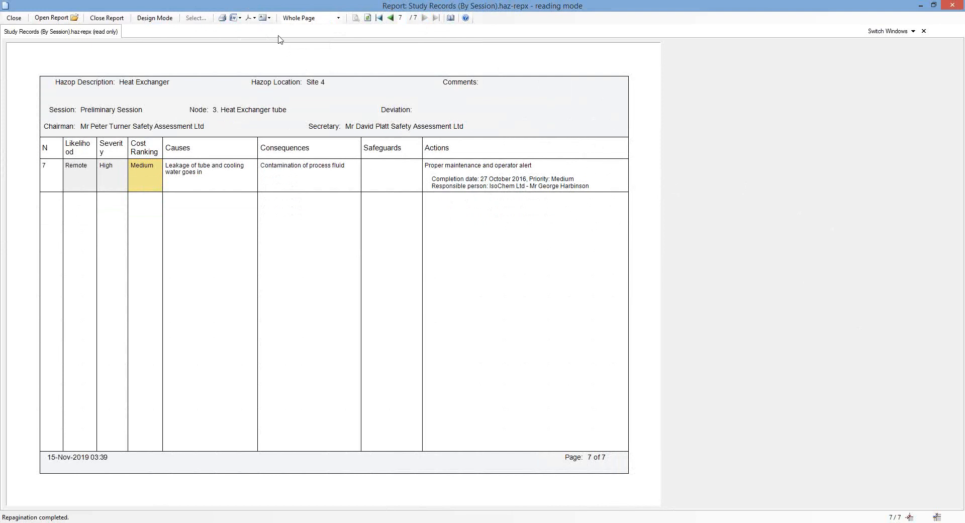
Check the Export Data format choices, then close the report preview
left_click(269, 18)
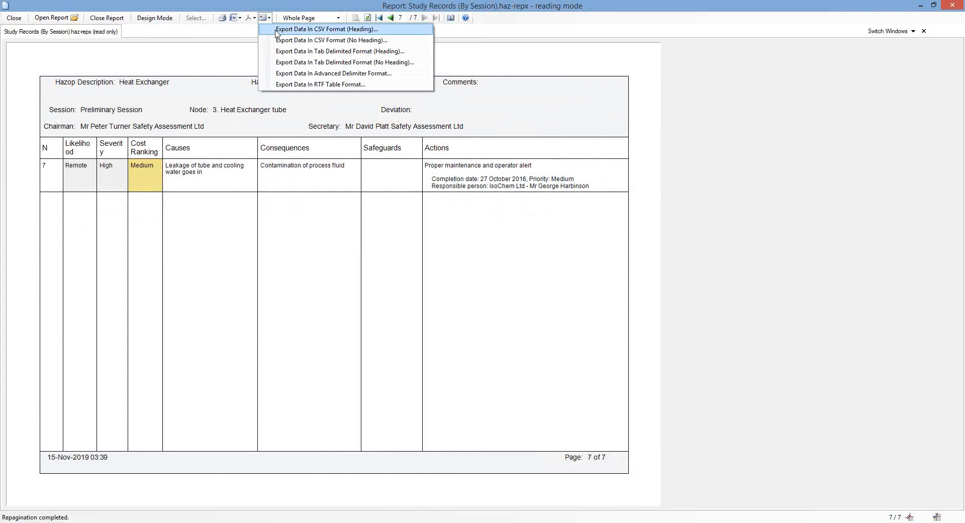
left_click(580, 12)
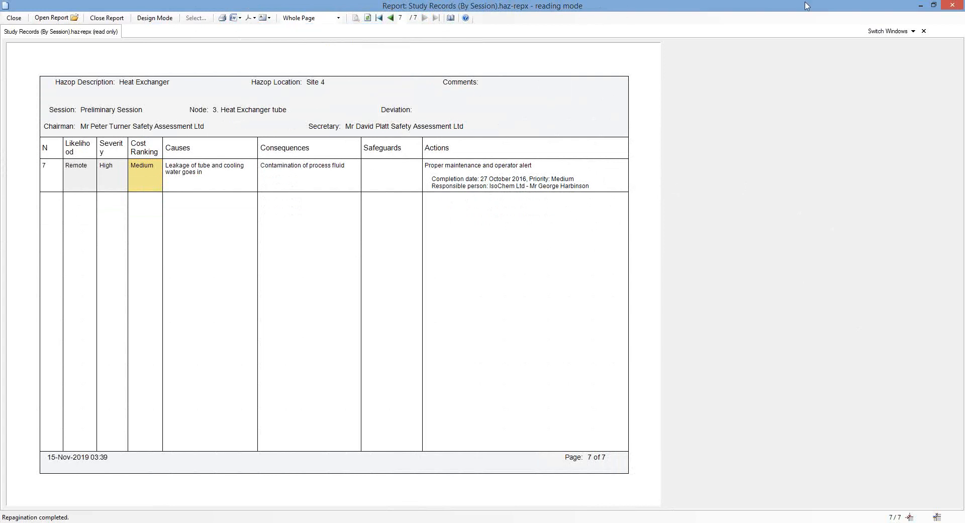
left_click(959, 8)
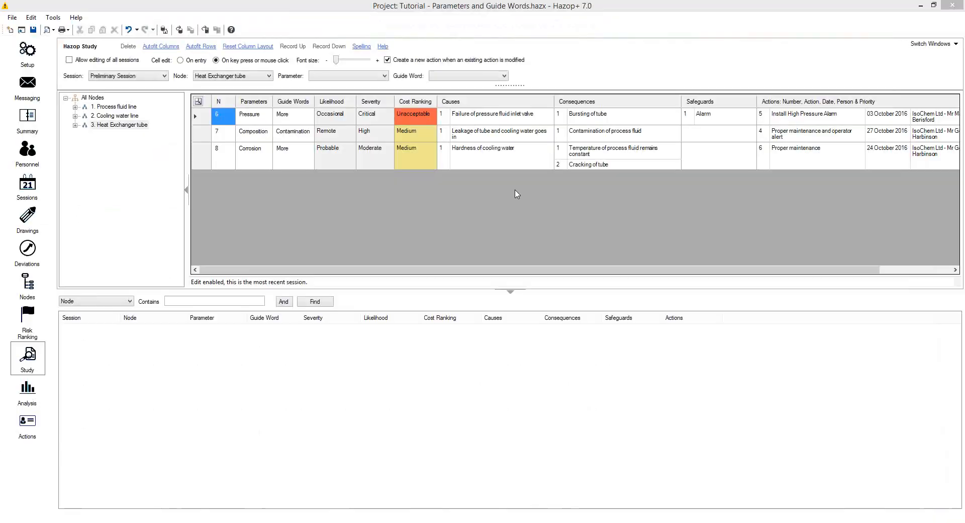